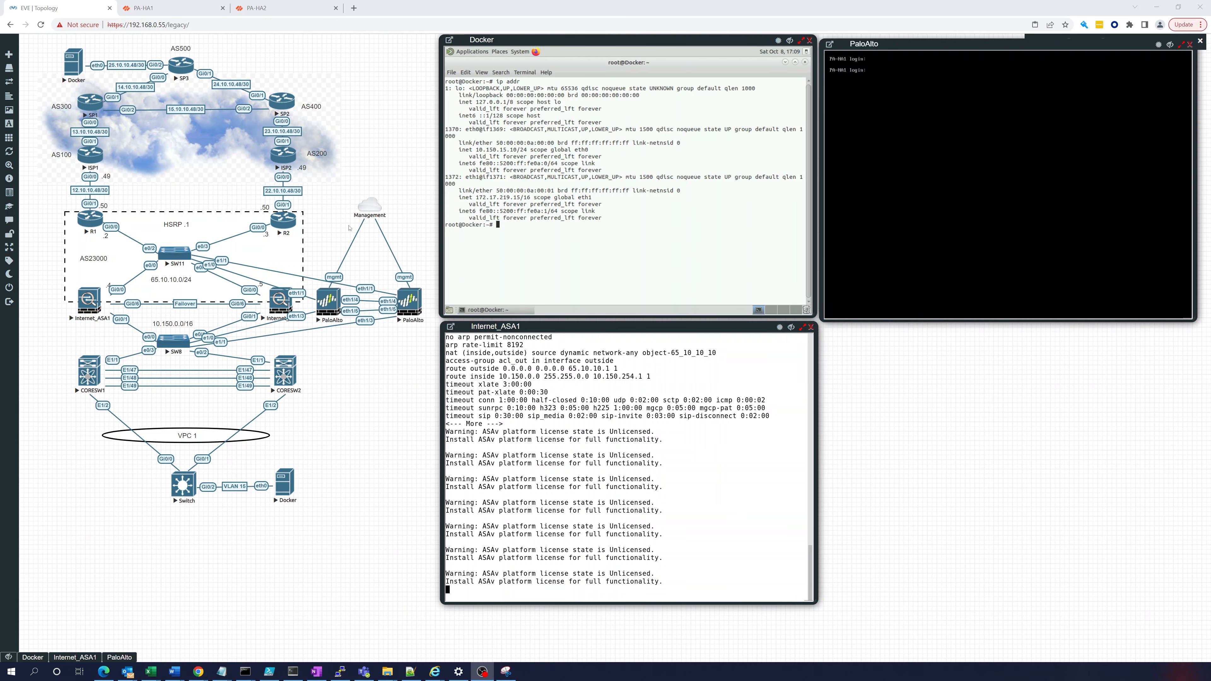
Override the predefined interzone-default security rule on PA-HA1 to enable Log at Session End.
{"action": "left_click", "coordinate": [148, 8]}
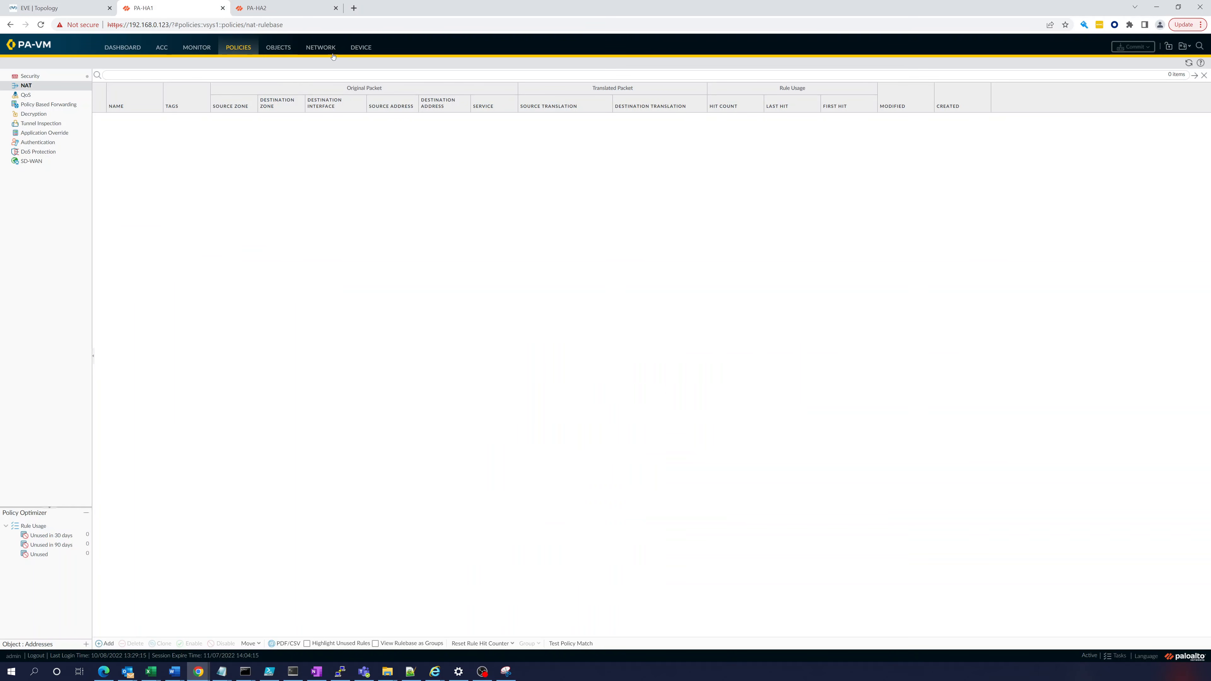
{"action": "left_click", "coordinate": [231, 48]}
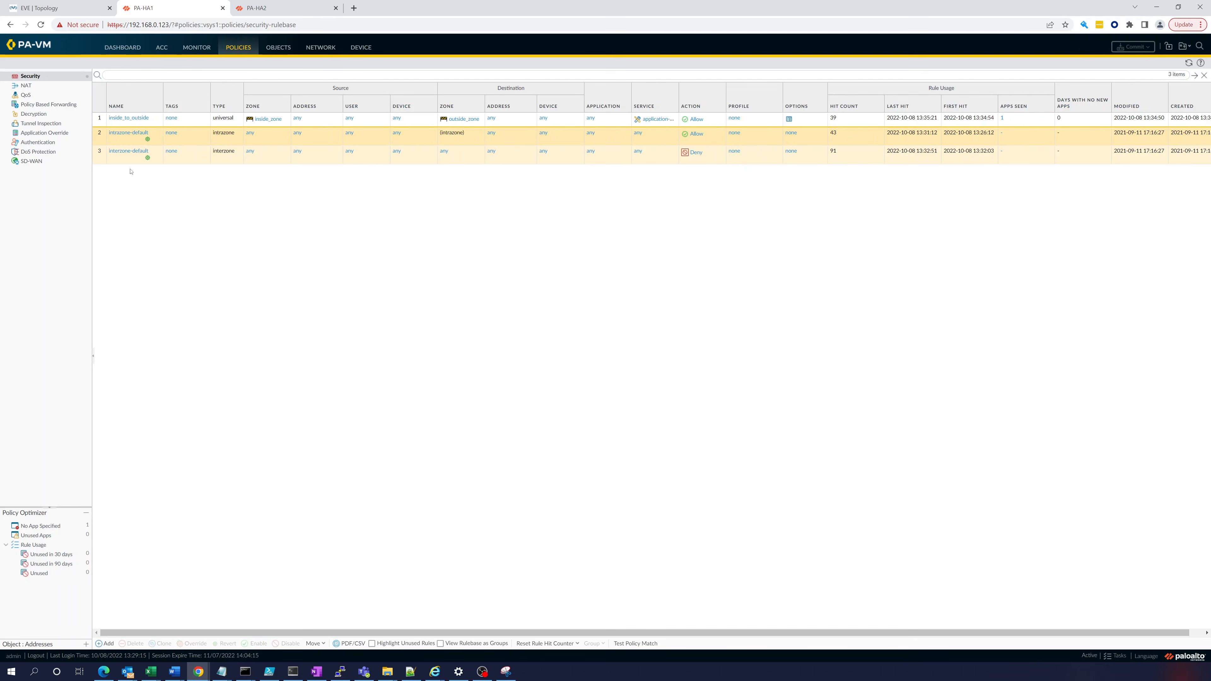
{"action": "mouse_move", "coordinate": [145, 161]}
{"action": "mouse_move", "coordinate": [790, 119]}
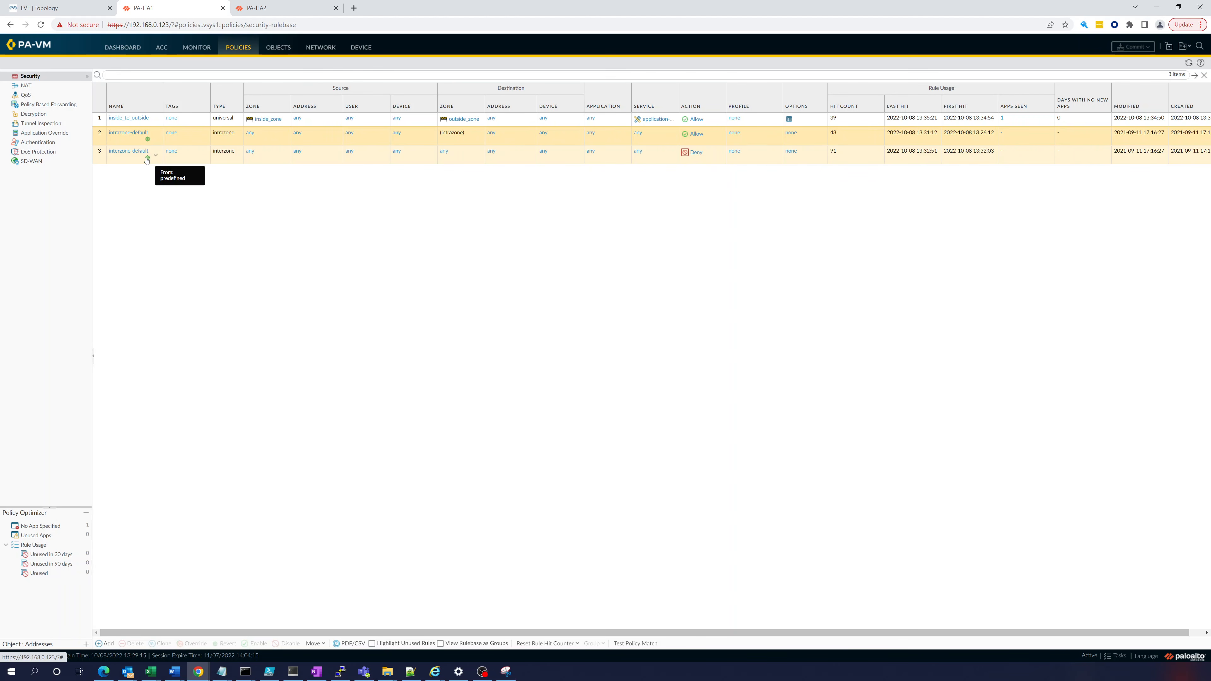
{"action": "left_click", "coordinate": [193, 161]}
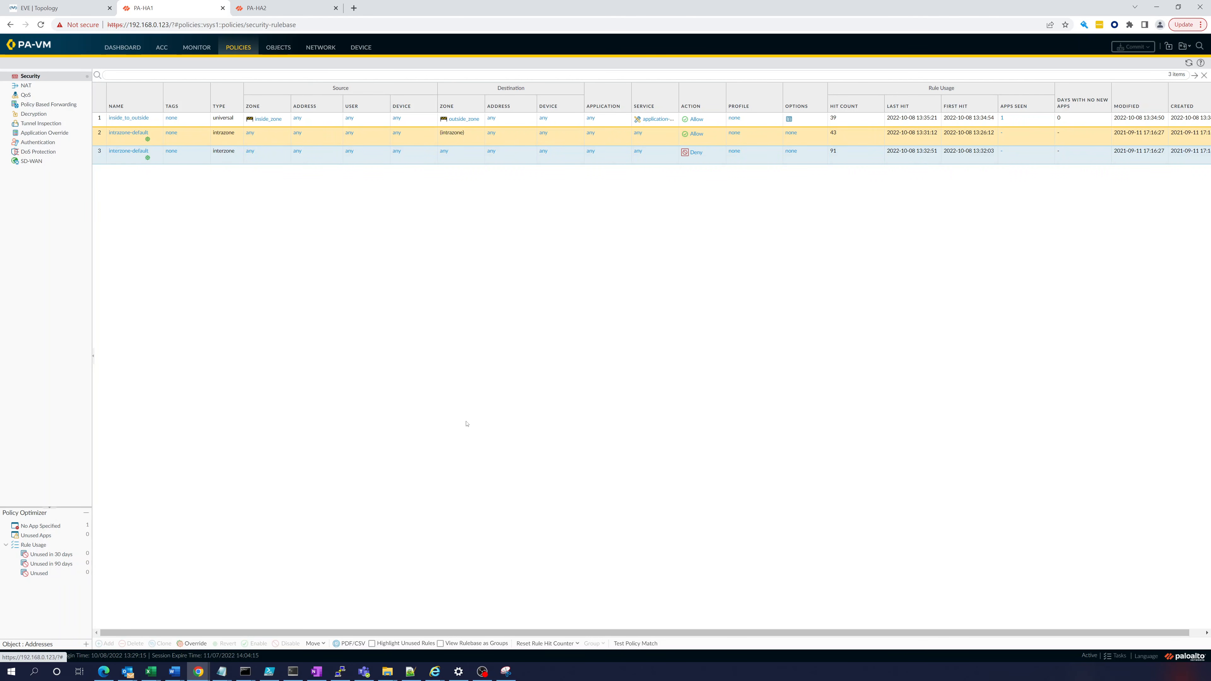
{"action": "left_click", "coordinate": [192, 644]}
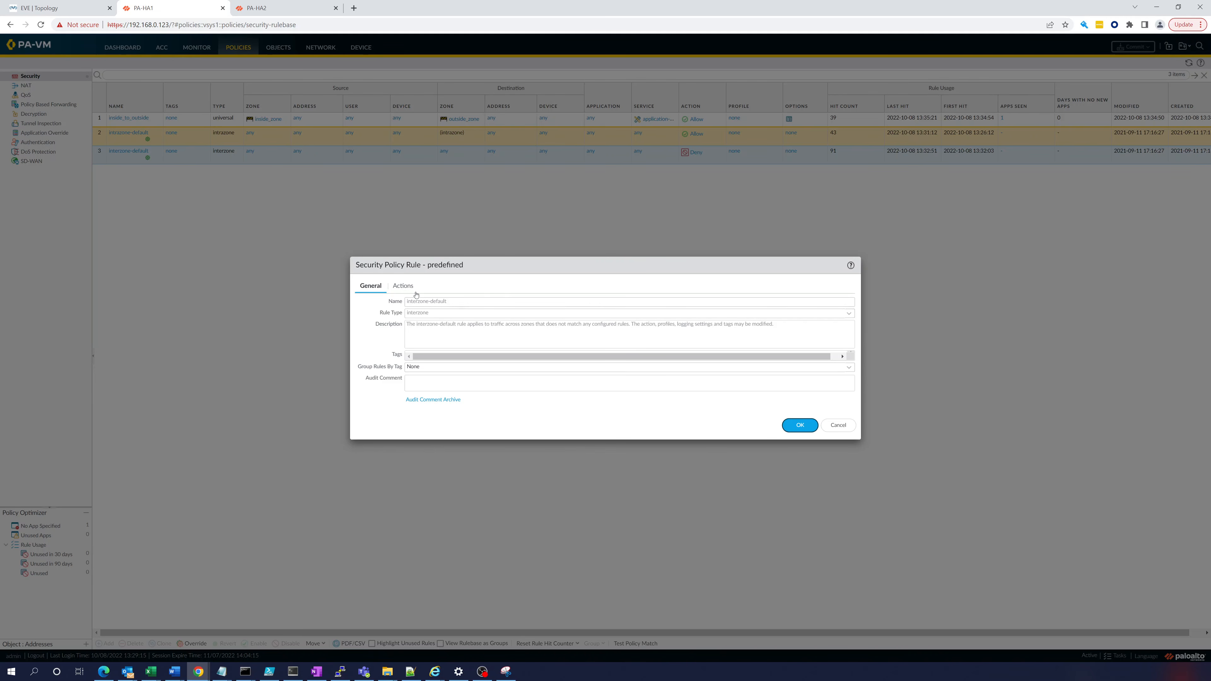
{"action": "left_click", "coordinate": [403, 287]}
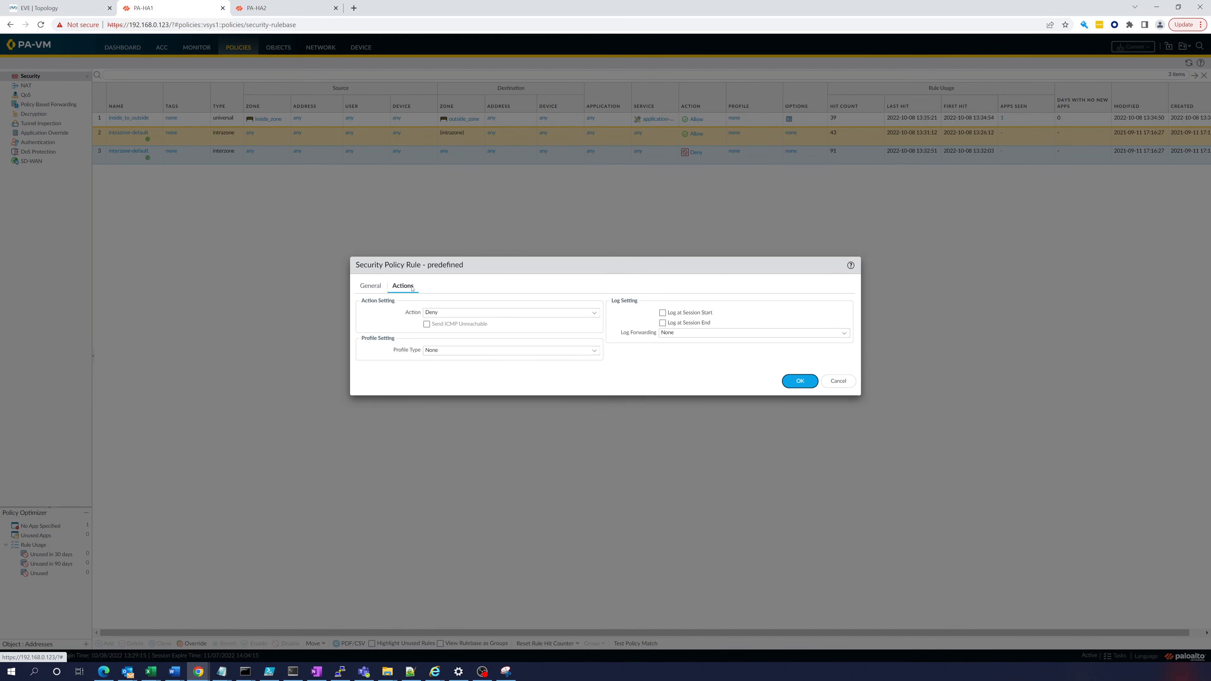
{"action": "left_click", "coordinate": [661, 324]}
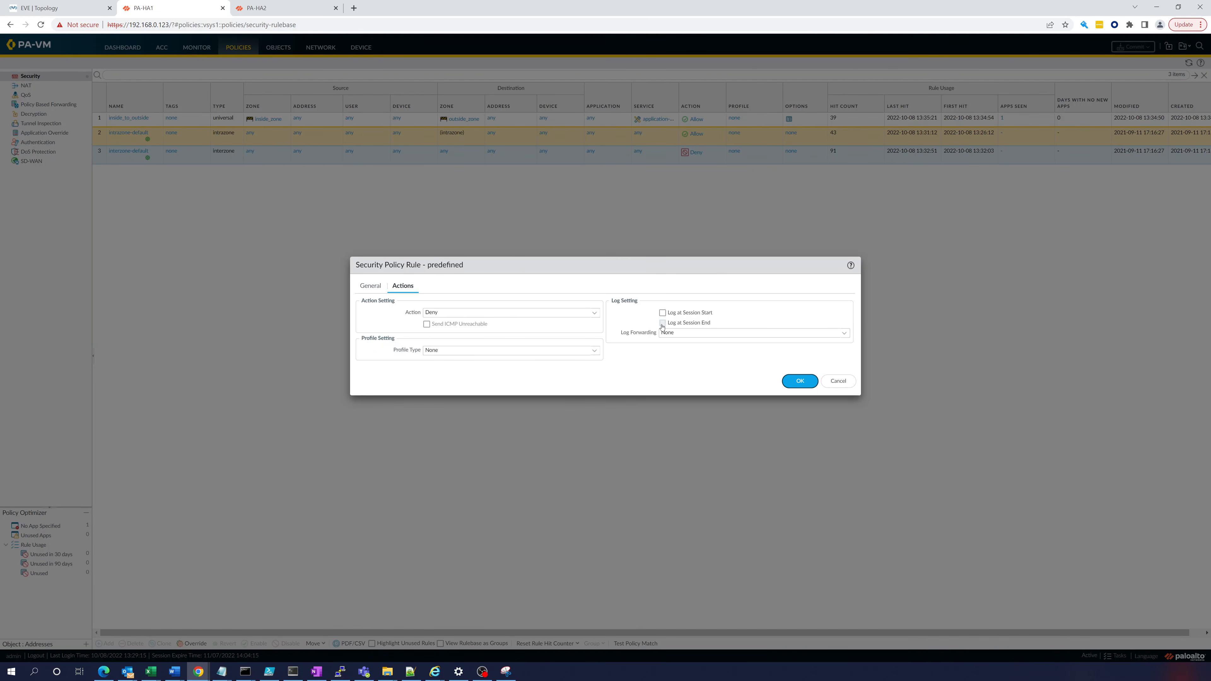
{"action": "left_click", "coordinate": [798, 381]}
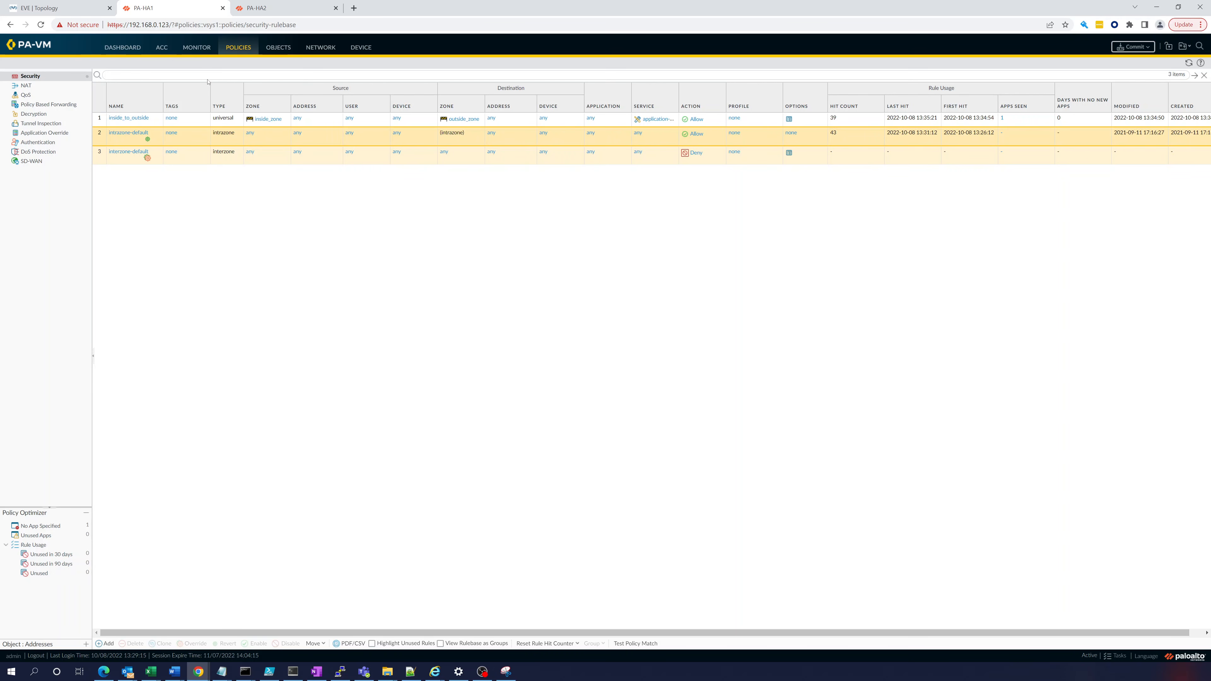
View the PA-HA1 traffic log and commit all pending configuration changes.
{"action": "left_click", "coordinate": [206, 49]}
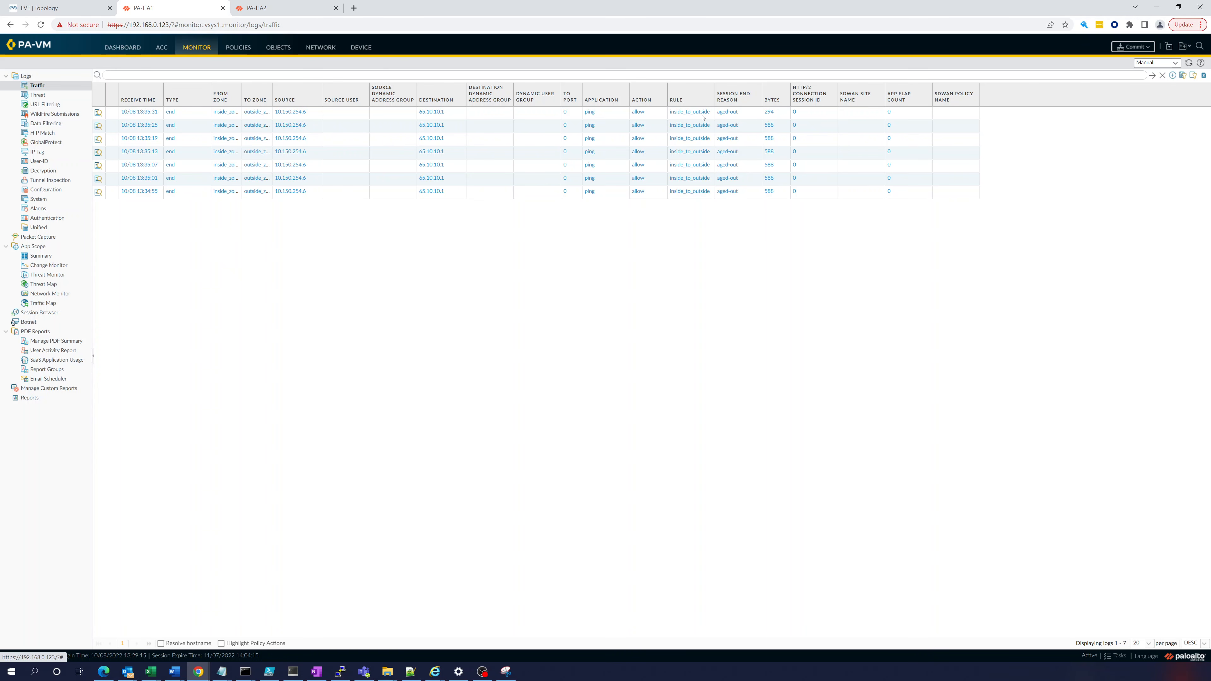
{"action": "left_click", "coordinate": [1130, 49]}
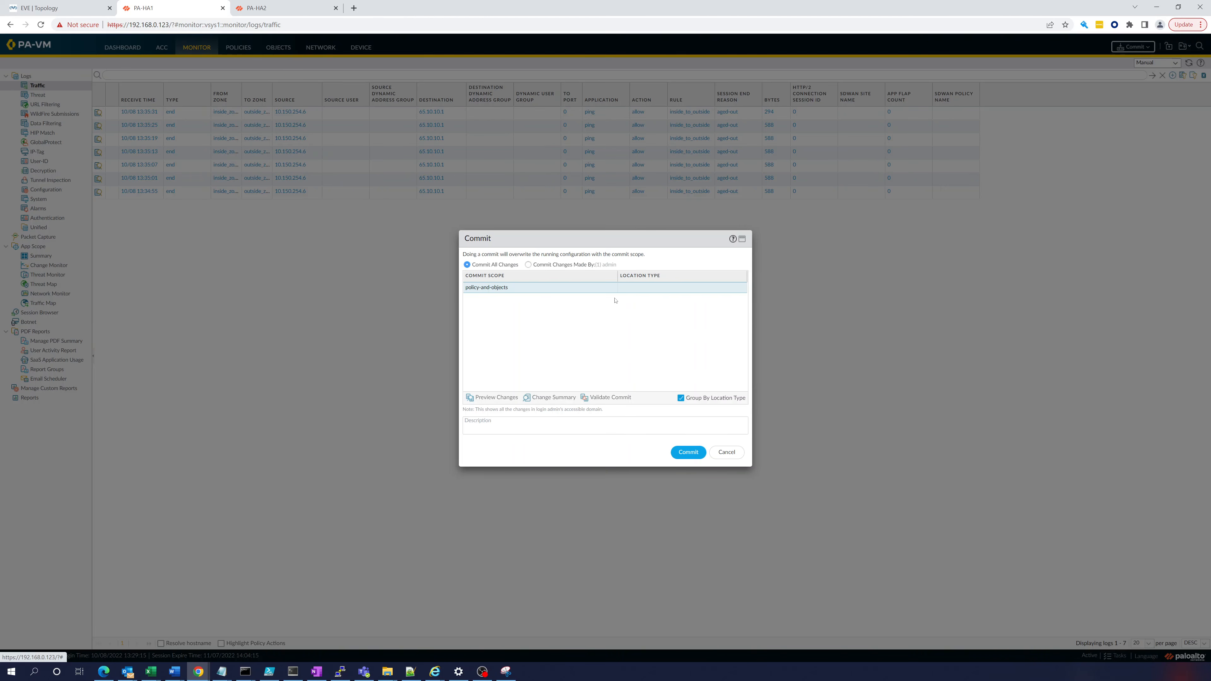
{"action": "left_click", "coordinate": [691, 459]}
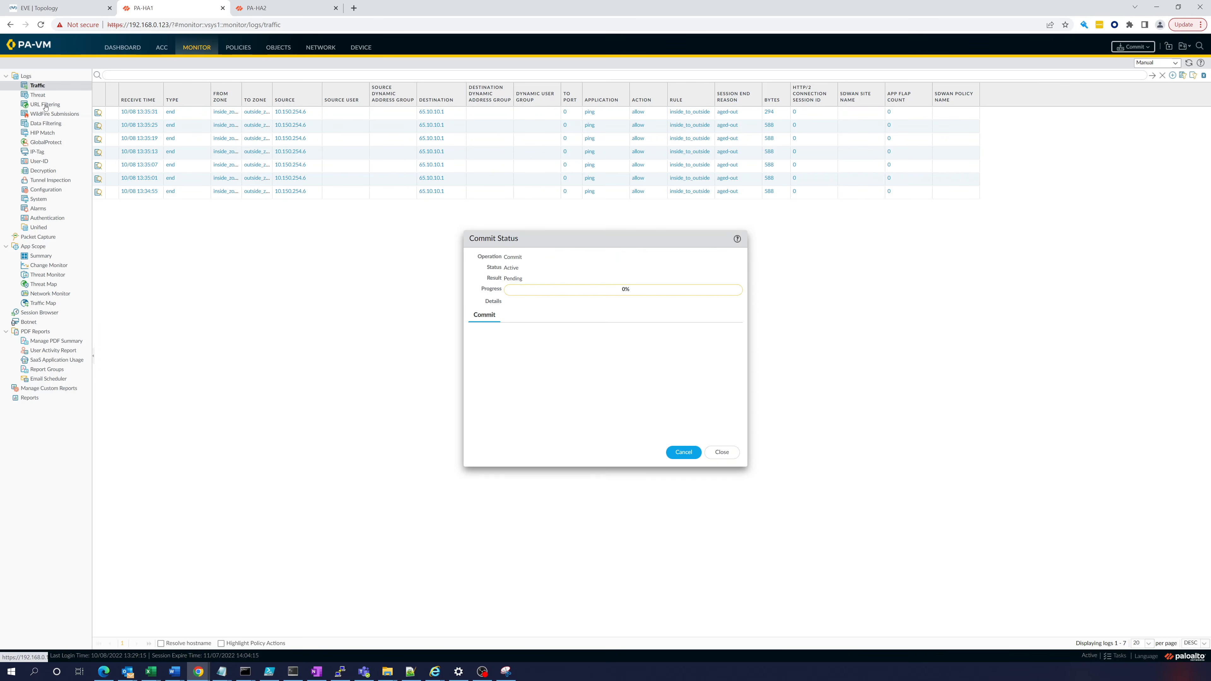
Show the running configuration on Internet_ASA1 in the EVE topology and examine the dynamic NAT statement's translated address object.
{"action": "left_click", "coordinate": [52, 8]}
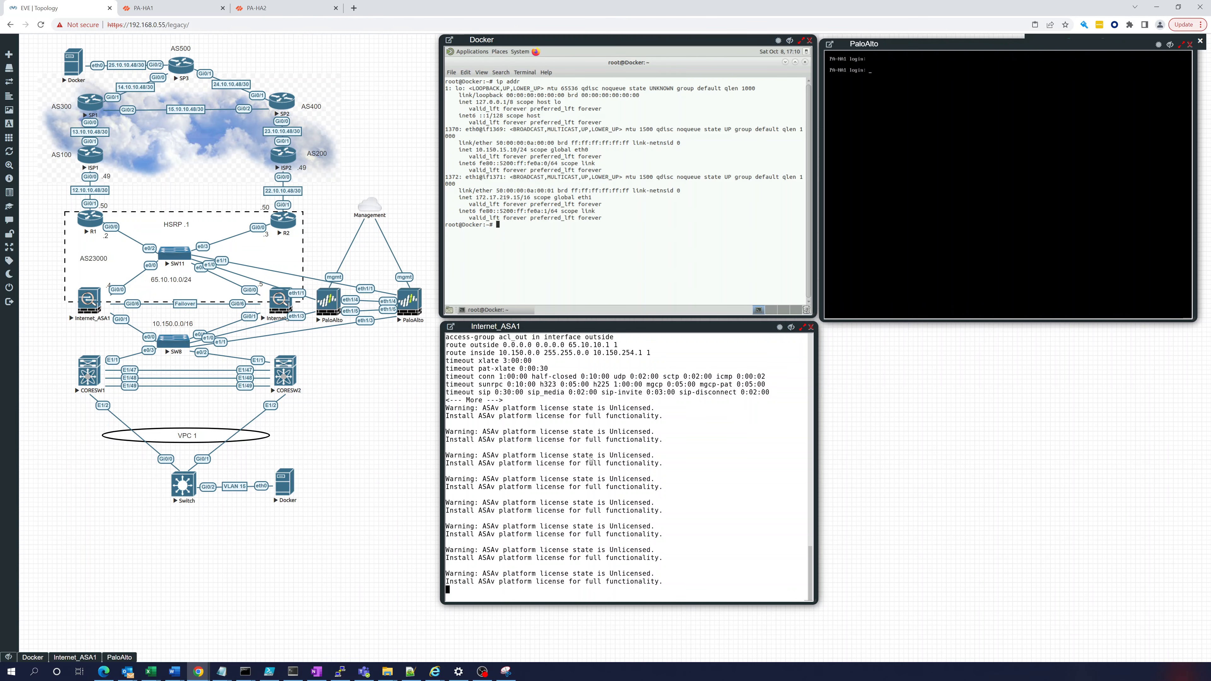
{"action": "key", "text": "Return"}
{"action": "key", "text": "Return"}
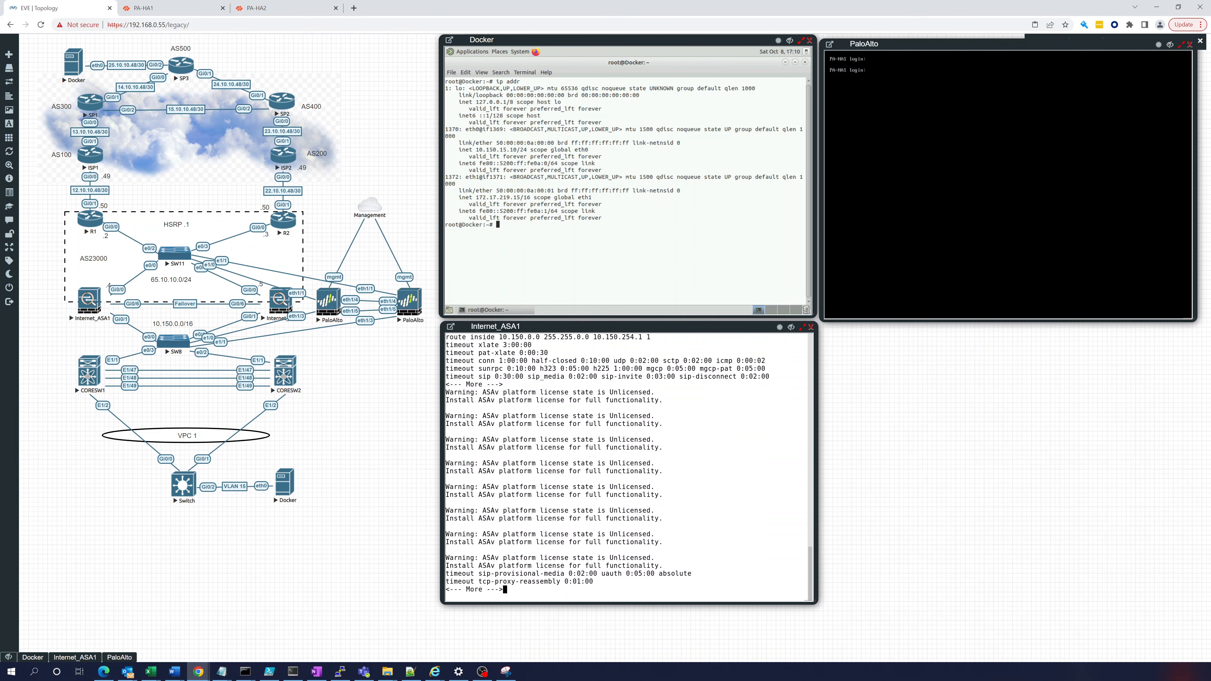
{"action": "type", "text": "q"}
{"action": "type", "text": "show ru"}
{"action": "type", "text": "n"}
{"action": "key", "text": "Return"}
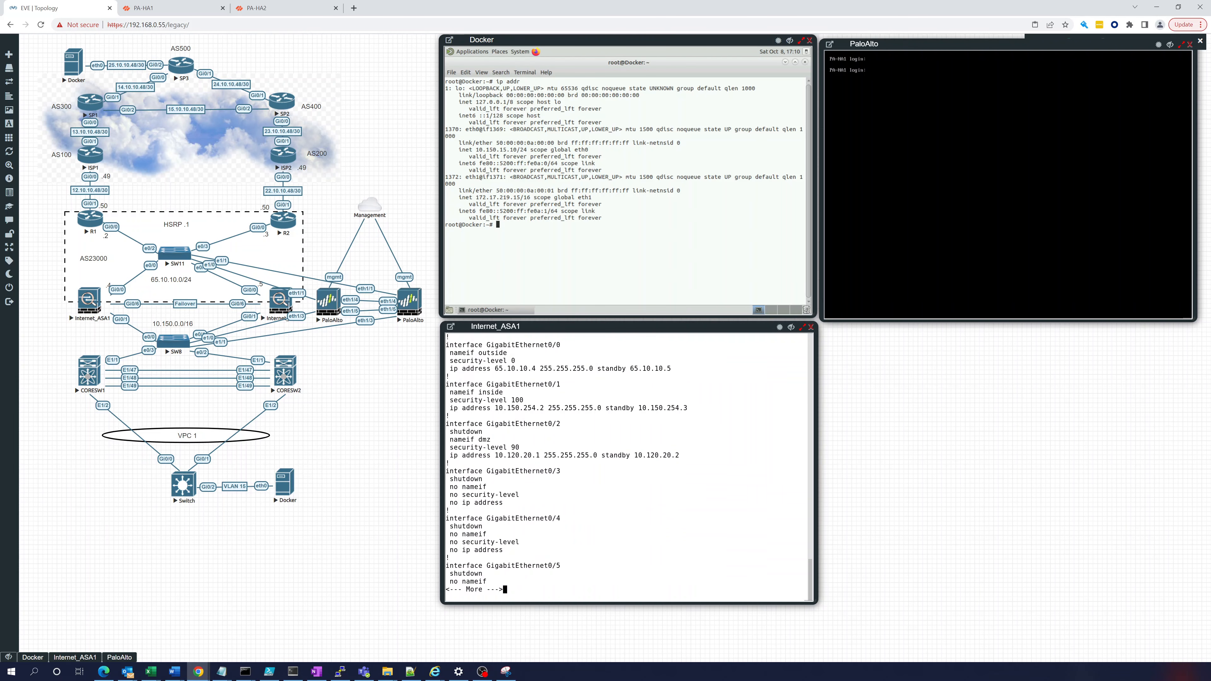
{"action": "key", "text": "space"}
{"action": "key", "text": "space"}
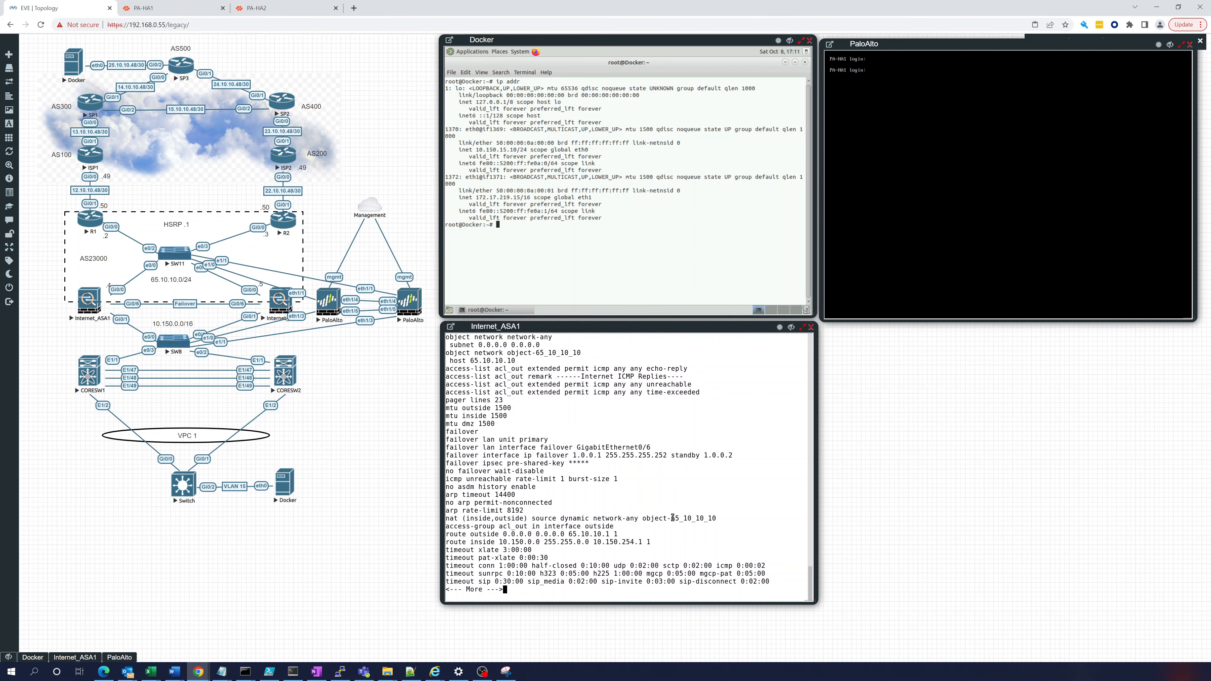
{"action": "left_click_drag", "start_coordinate": [671, 518], "coordinate": [711, 519]}
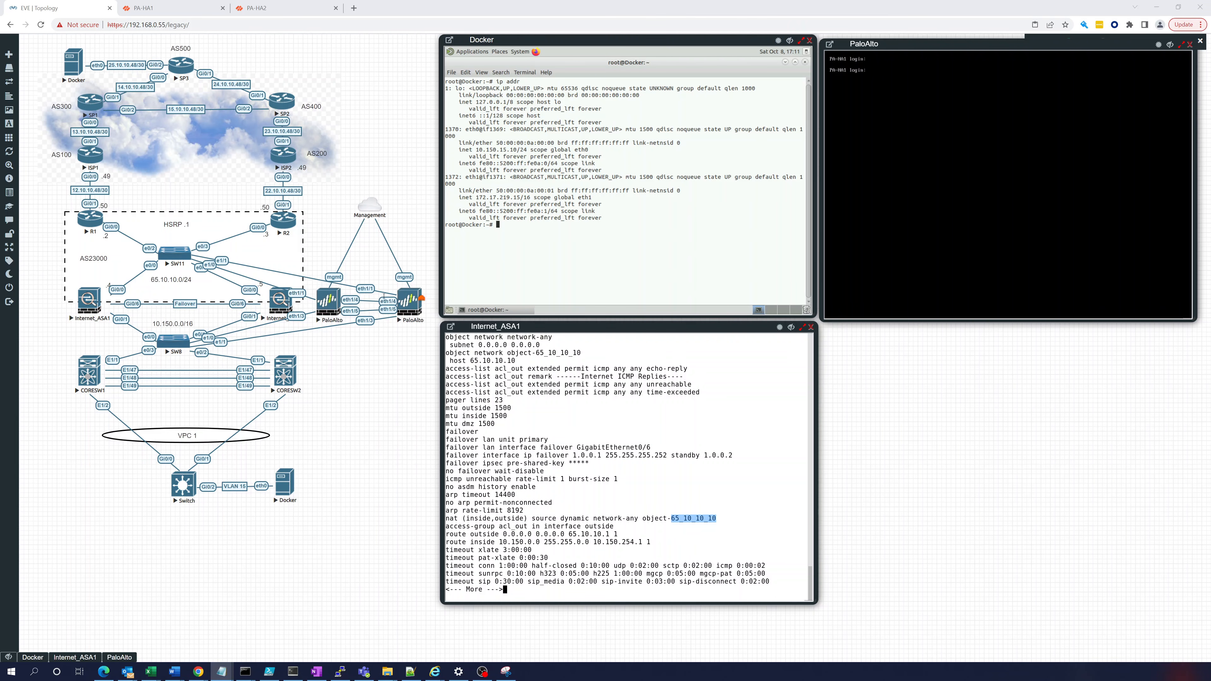
Return to PA-HA1, dismiss the commit status and refresh the traffic log.
{"action": "left_click", "coordinate": [171, 8]}
{"action": "left_click", "coordinate": [732, 457]}
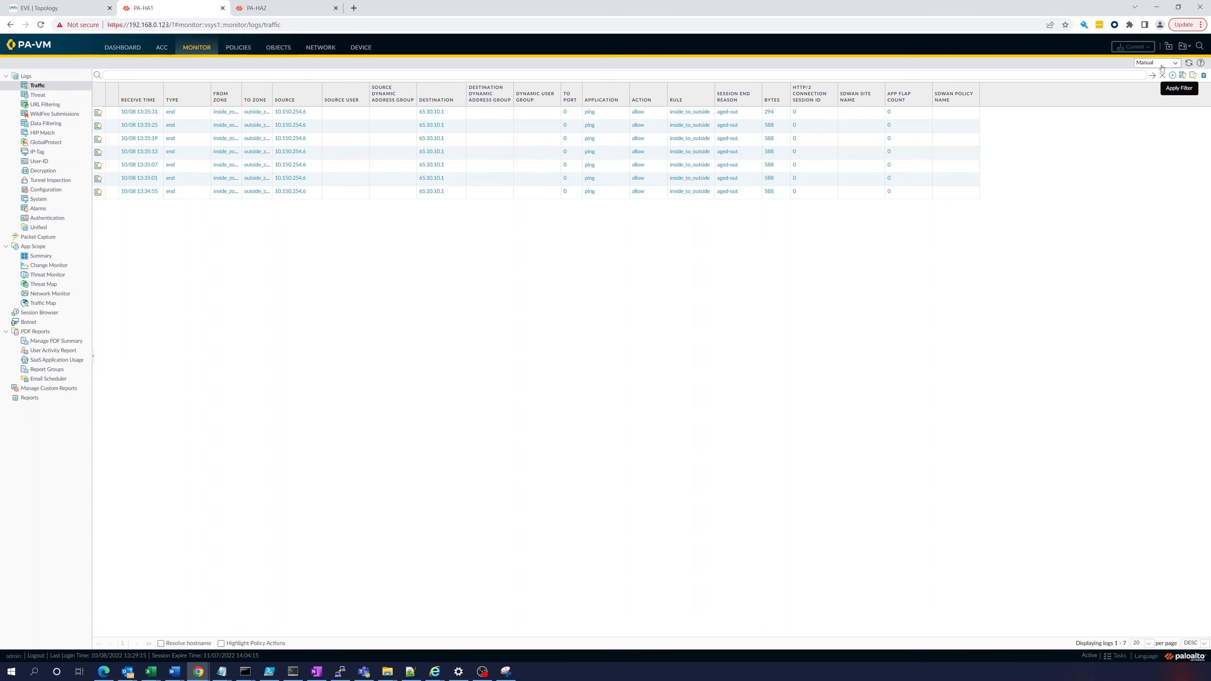
{"action": "left_click", "coordinate": [1190, 63]}
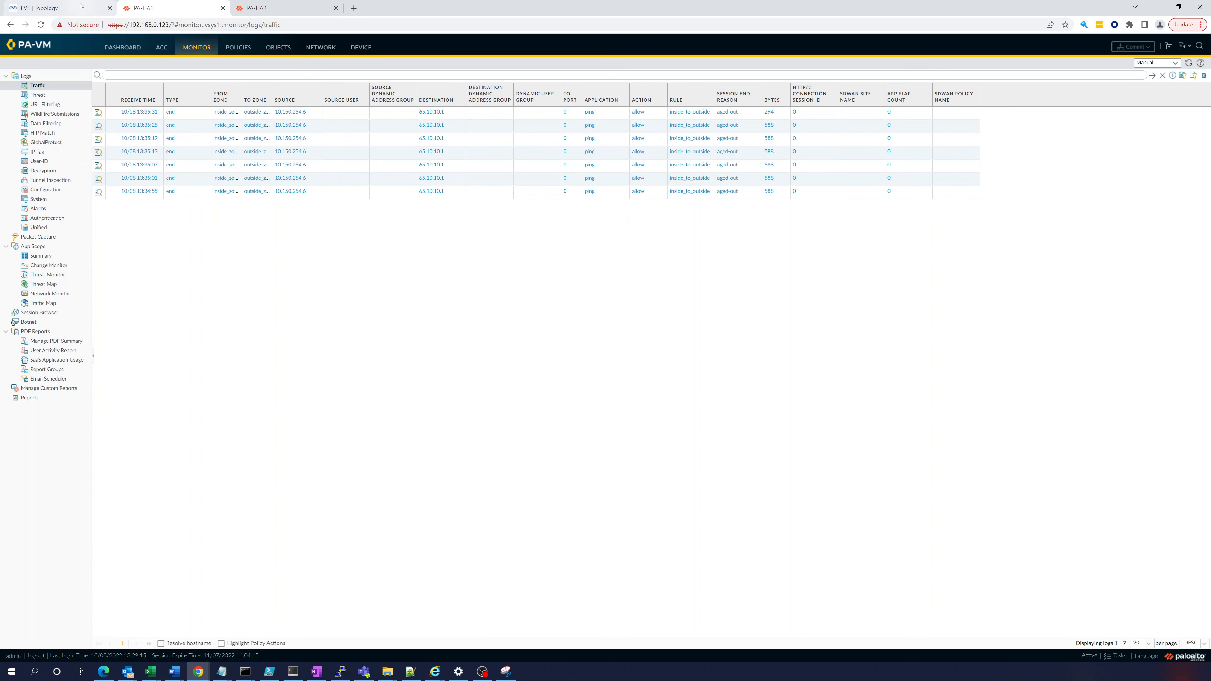
Log in to the PaloAlto console in the EVE topology as admin with the account password.
{"action": "left_click", "coordinate": [111, 3]}
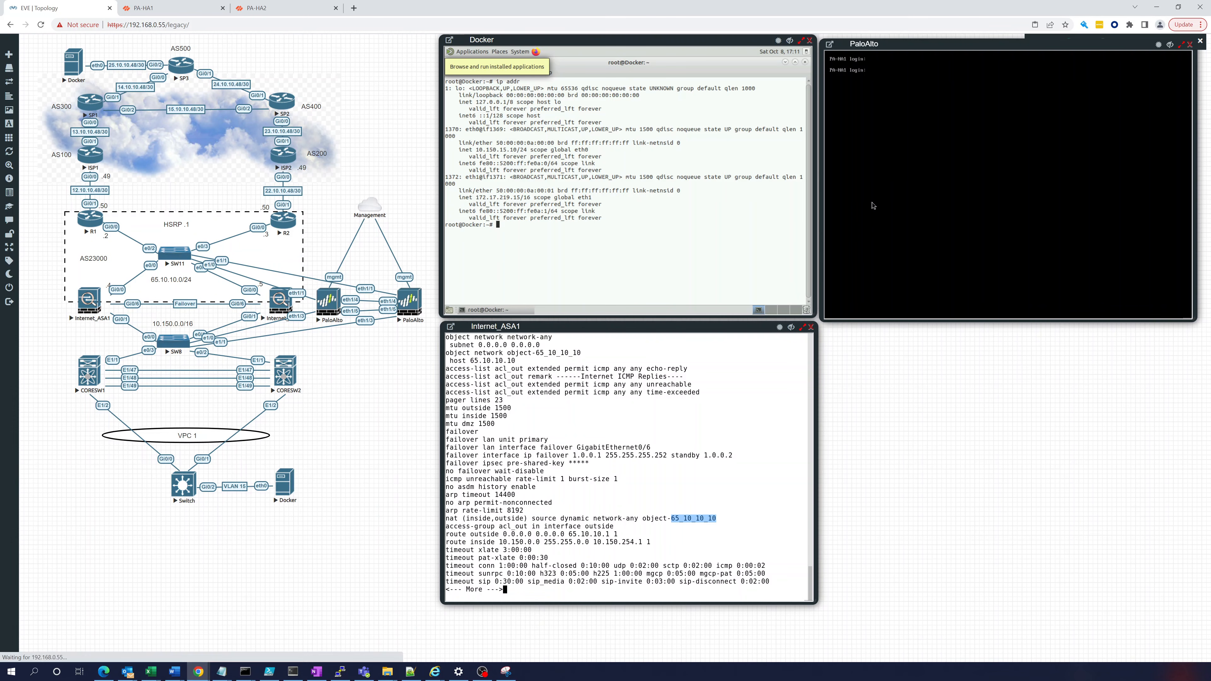
{"action": "type", "text": "admi"}
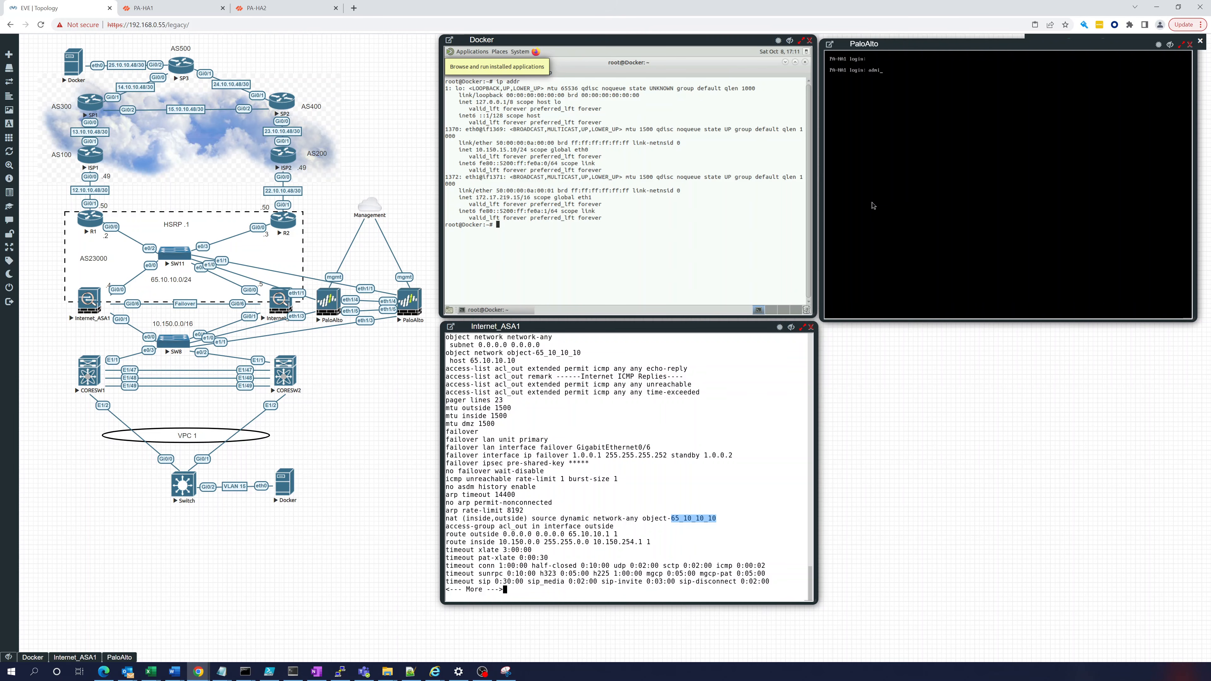
{"action": "type", "text": "n"}
{"action": "key", "text": "Return"}
{"action": "key", "text": "Return"}
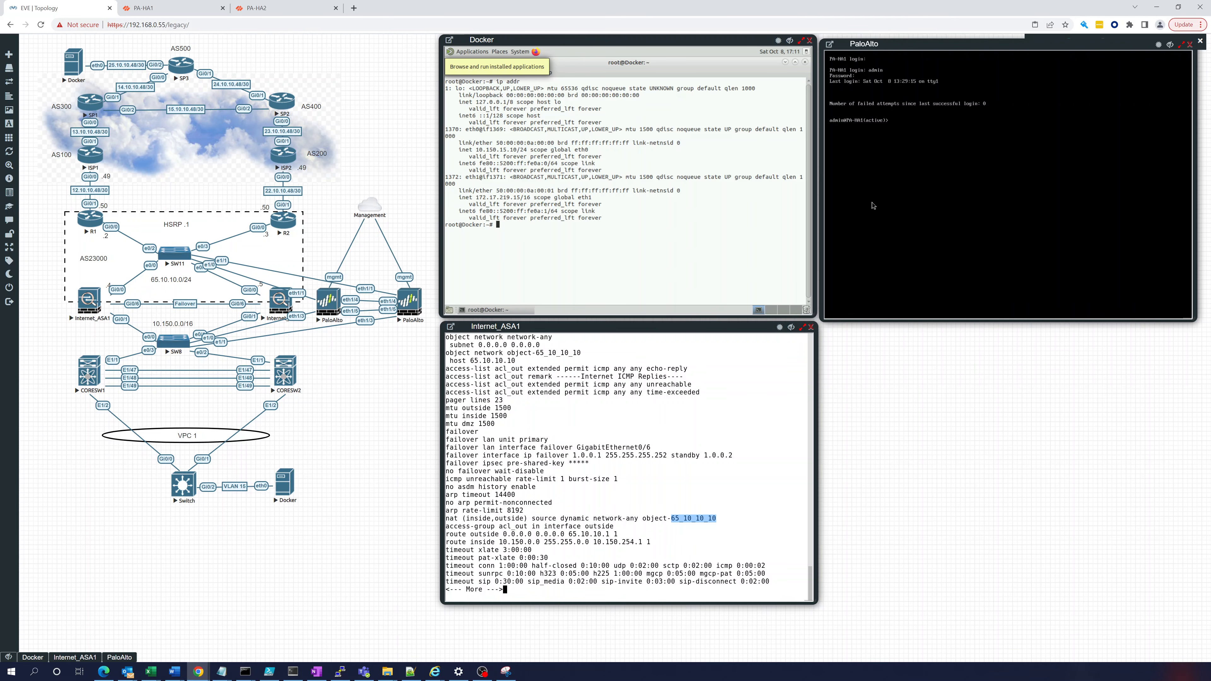
Ping host 10.150.15.10 from source 10.150.254.6 in the PaloAlto console, stopping after a few packets.
{"action": "type", "text": "ping source 10.150.254.6 host 10.150.15.10"}
{"action": "key", "text": "Return"}
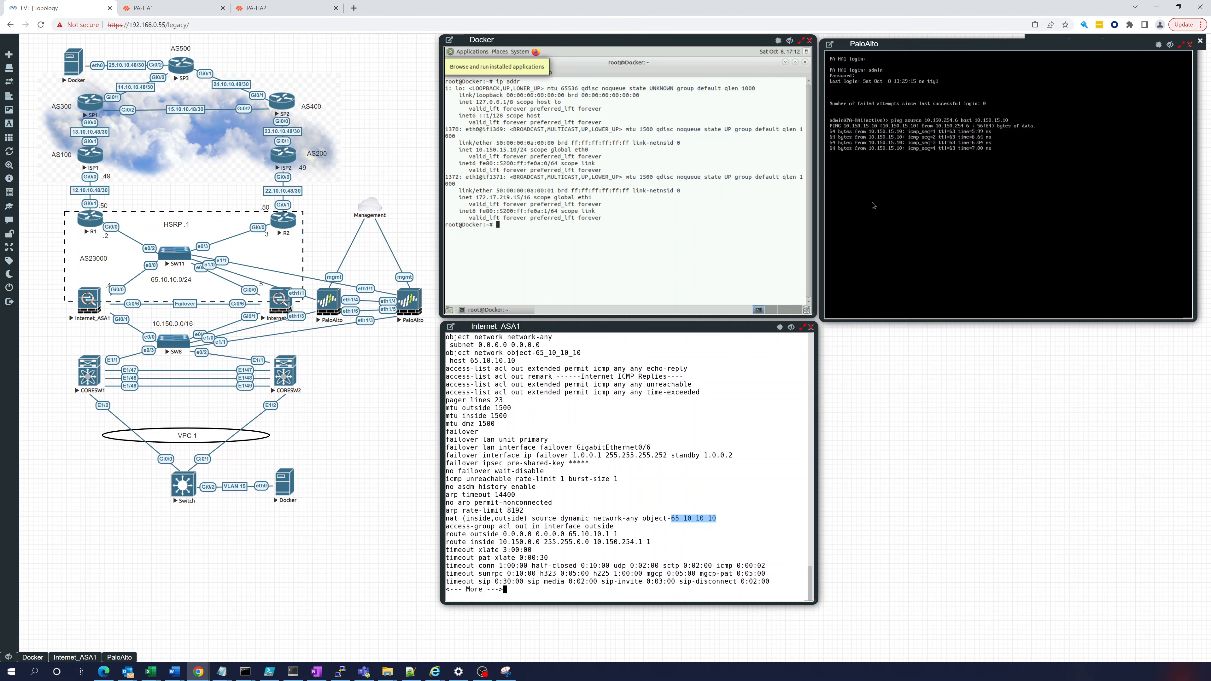
{"action": "key", "text": "ctrl+c"}
Start a ping to host 10.150.15.10 from source 65.10.10.6 in the PaloAlto console.
{"action": "key", "text": "Up"}
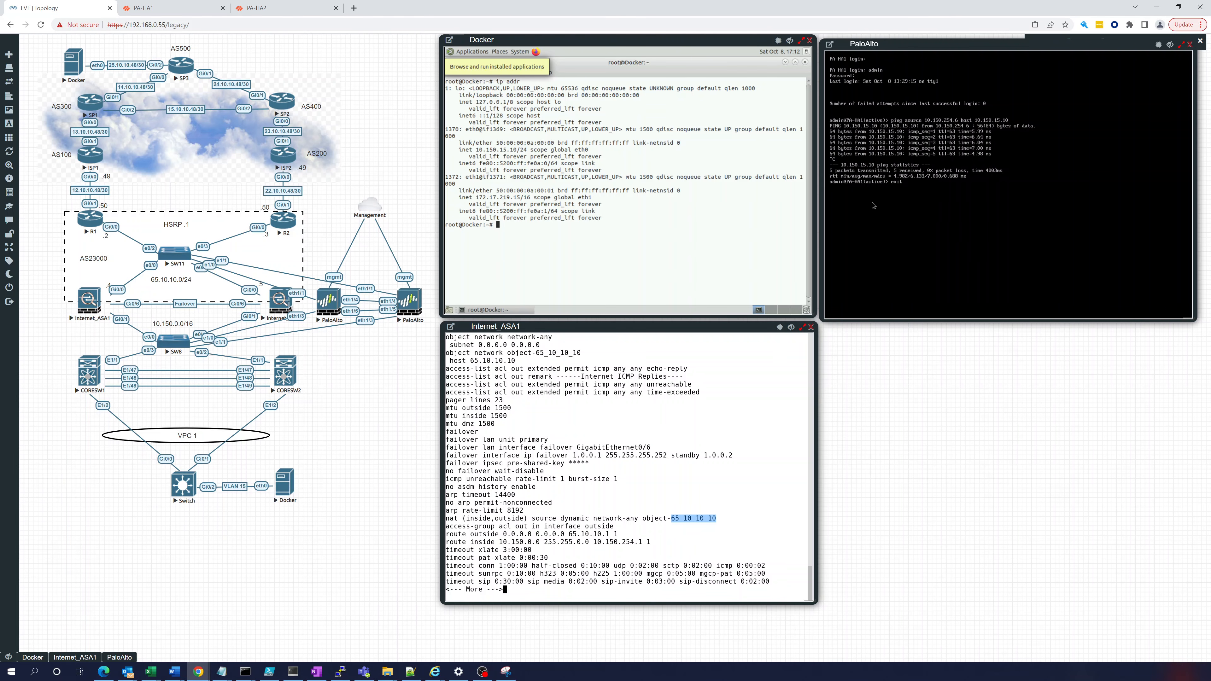
{"action": "key", "text": "Up"}
{"action": "key", "text": "BackSpace"}
{"action": "key", "text": "BackSpace"}
{"action": "key", "text": "BackSpace"}
{"action": "key", "text": "BackSpace"}
{"action": "key", "text": "BackSpace"}
{"action": "key", "text": "BackSpace"}
{"action": "type", "text": "10.150.15.10"}
{"action": "key", "text": "Return"}
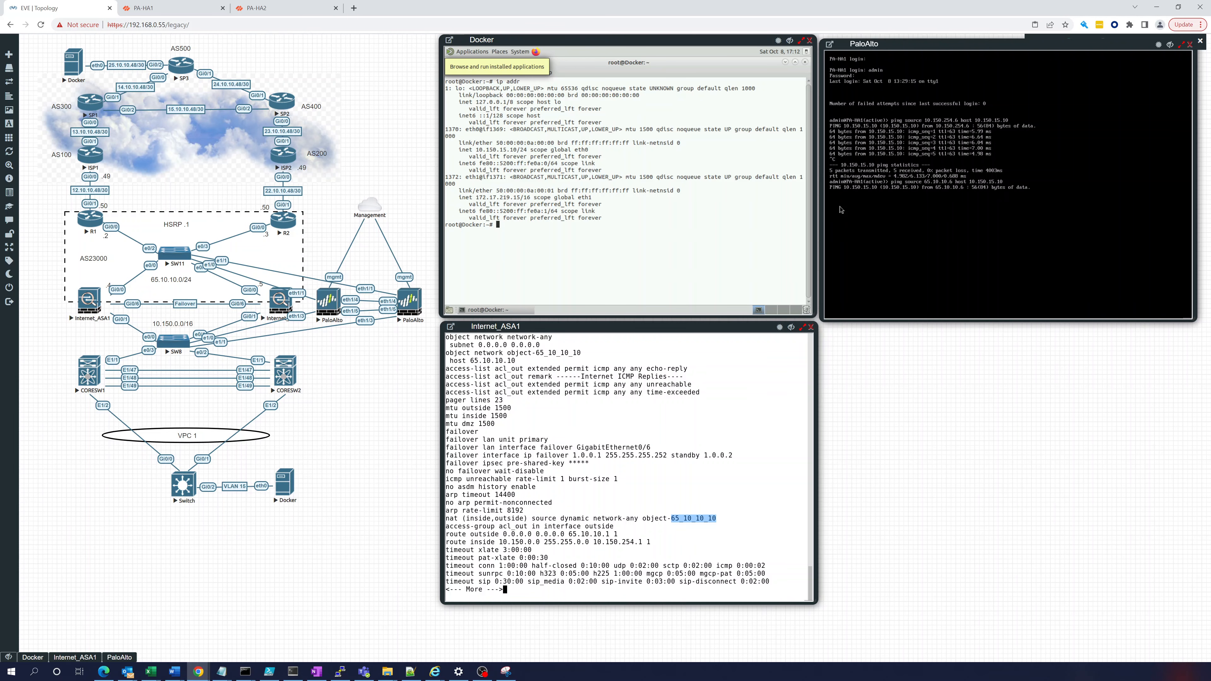
Refresh the PA-HA1 traffic log and check the entries for the 65.10.10.6 ping against the security rules.
{"action": "left_click", "coordinate": [157, 9]}
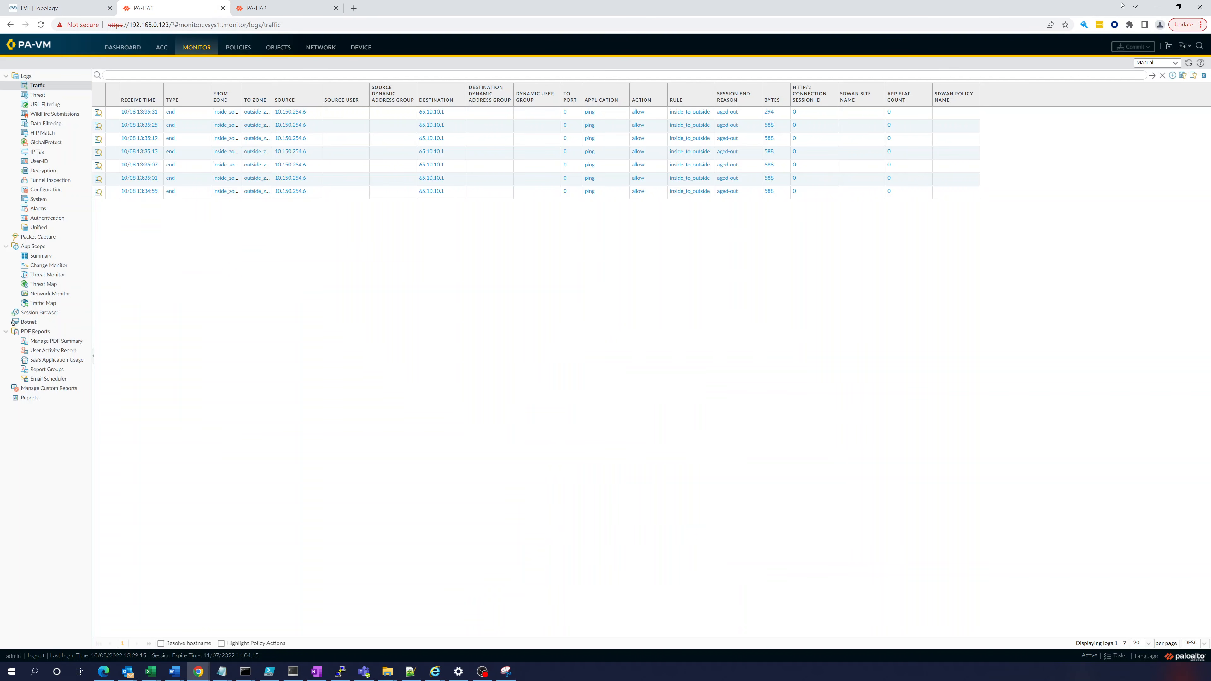
{"action": "left_click", "coordinate": [1190, 63]}
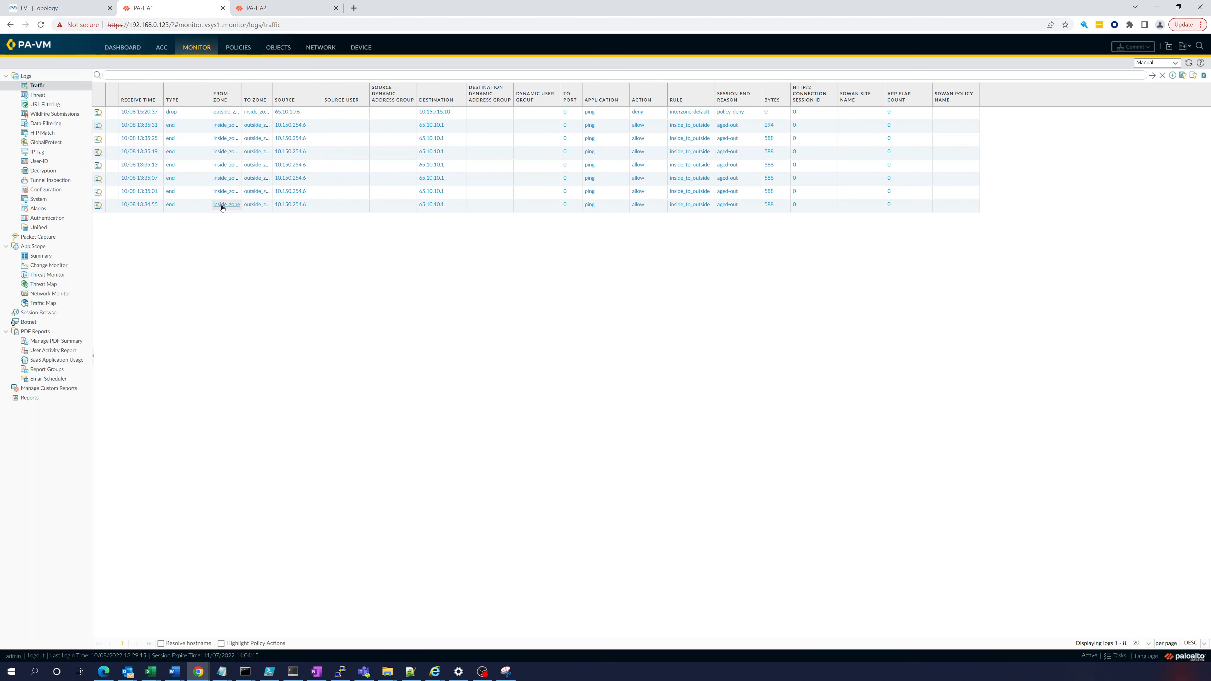
{"action": "left_click", "coordinate": [234, 49]}
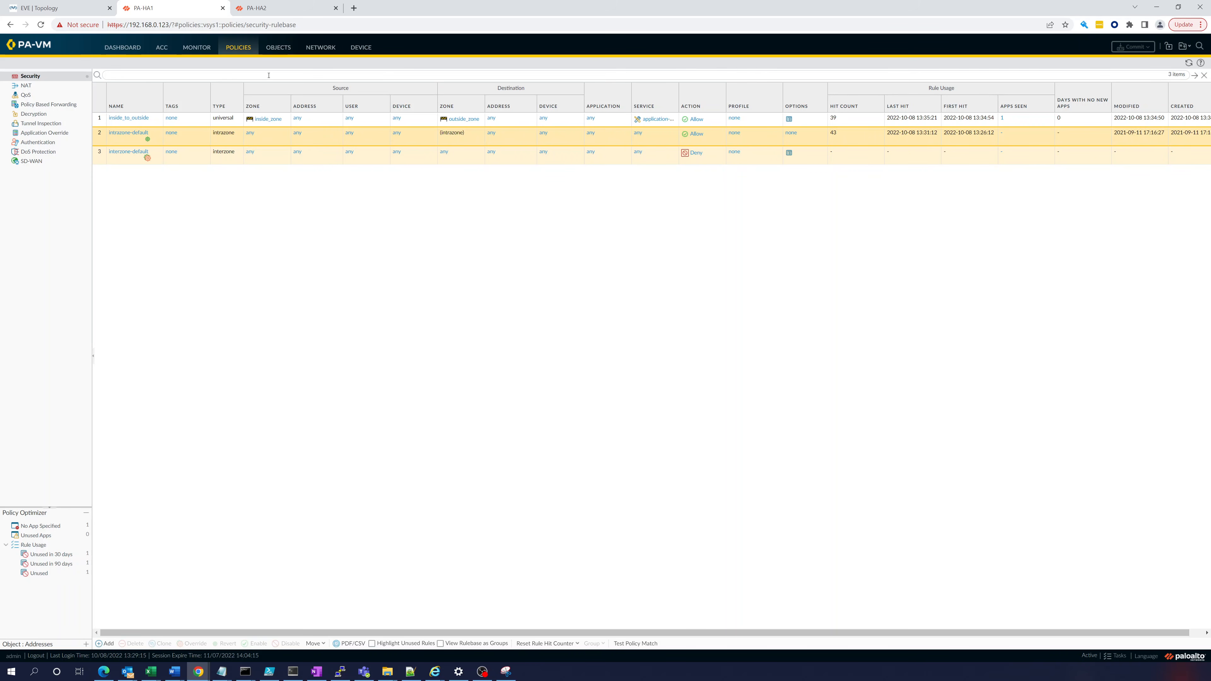
{"action": "left_click", "coordinate": [198, 48]}
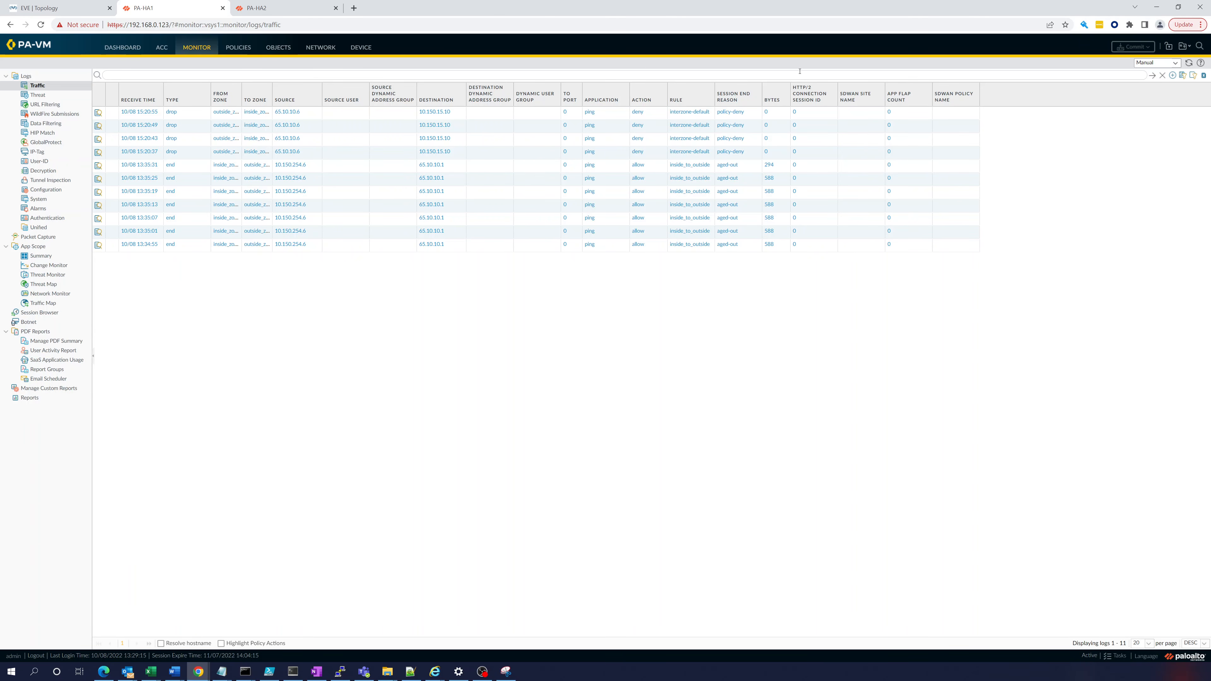
Stop the running ping in the PaloAlto console of the EVE topology.
{"action": "left_click", "coordinate": [93, 8]}
{"action": "left_click", "coordinate": [929, 222]}
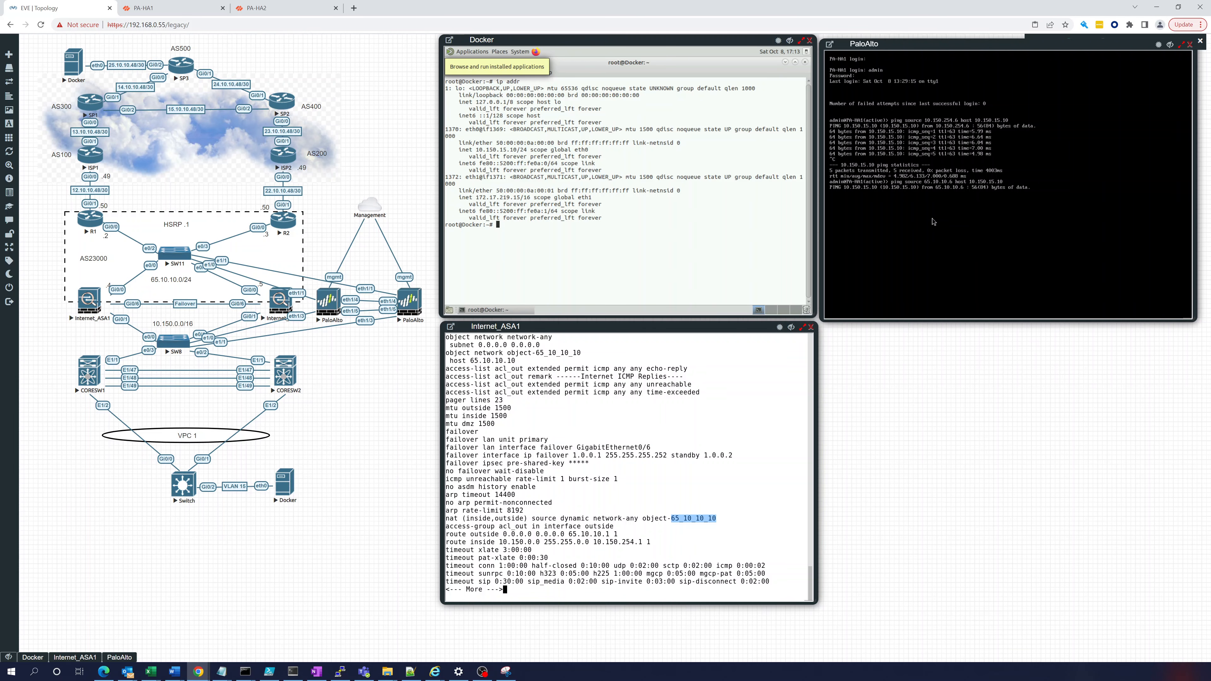
{"action": "key", "text": "ctrl+c"}
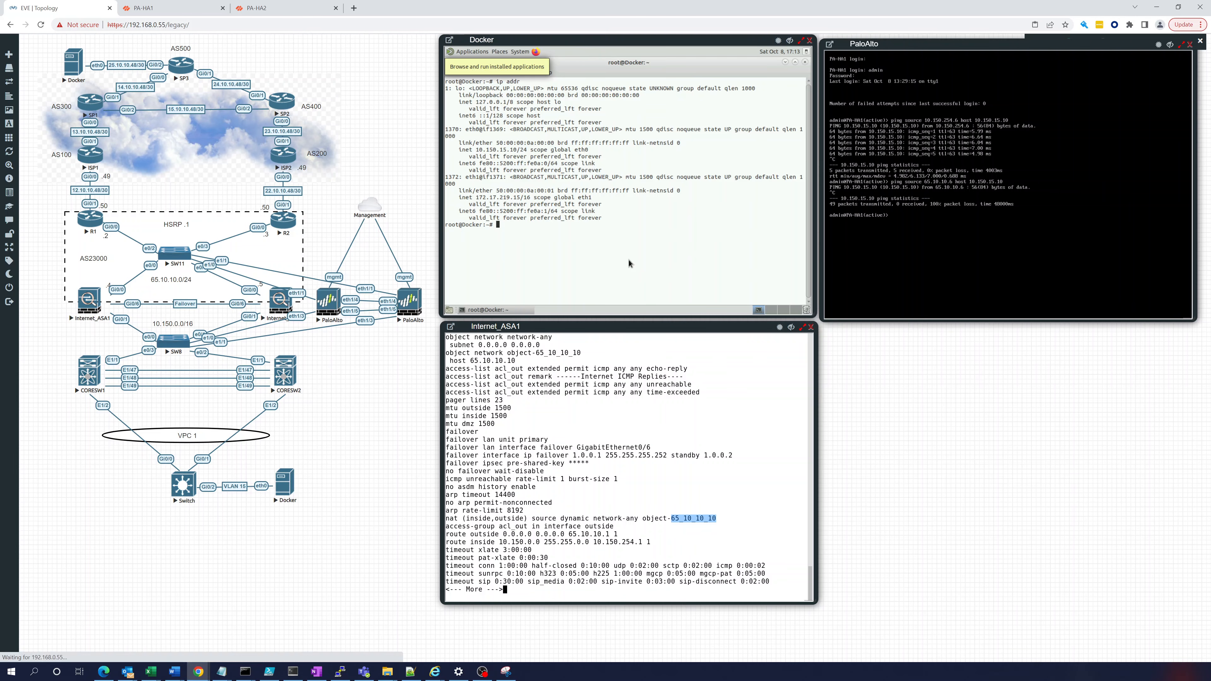
Start a new NAT policy rule named PAT on PA-HA1.
{"action": "left_click", "coordinate": [140, 8]}
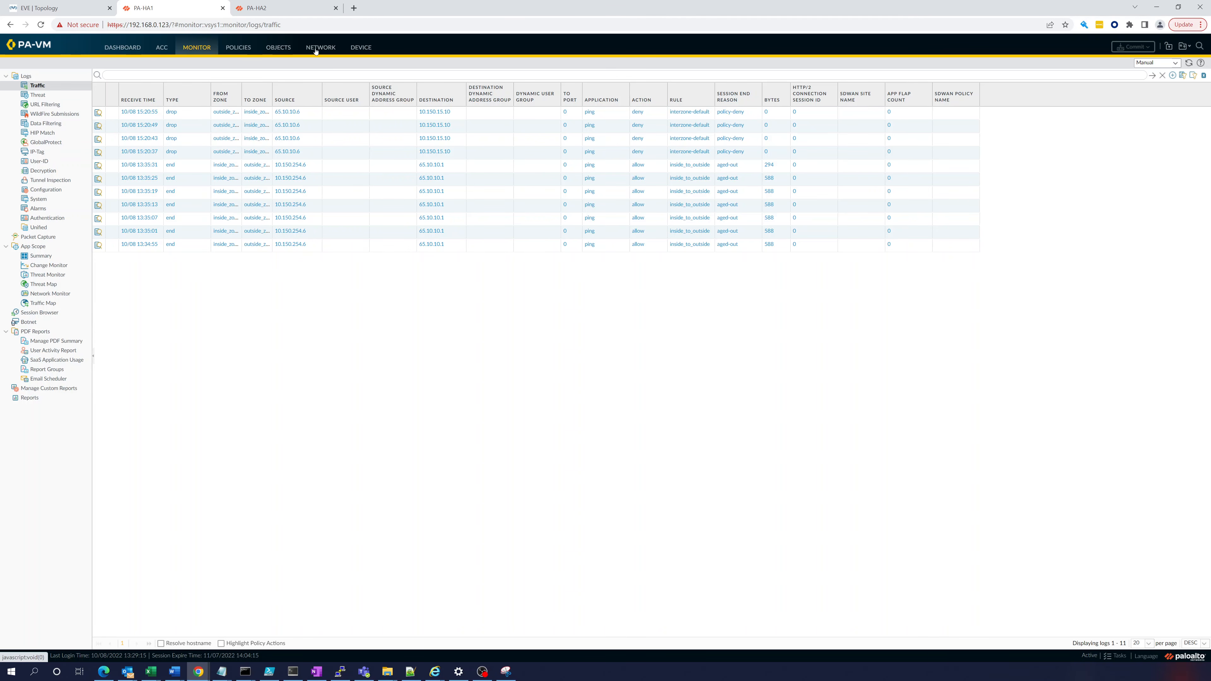
{"action": "left_click", "coordinate": [238, 47]}
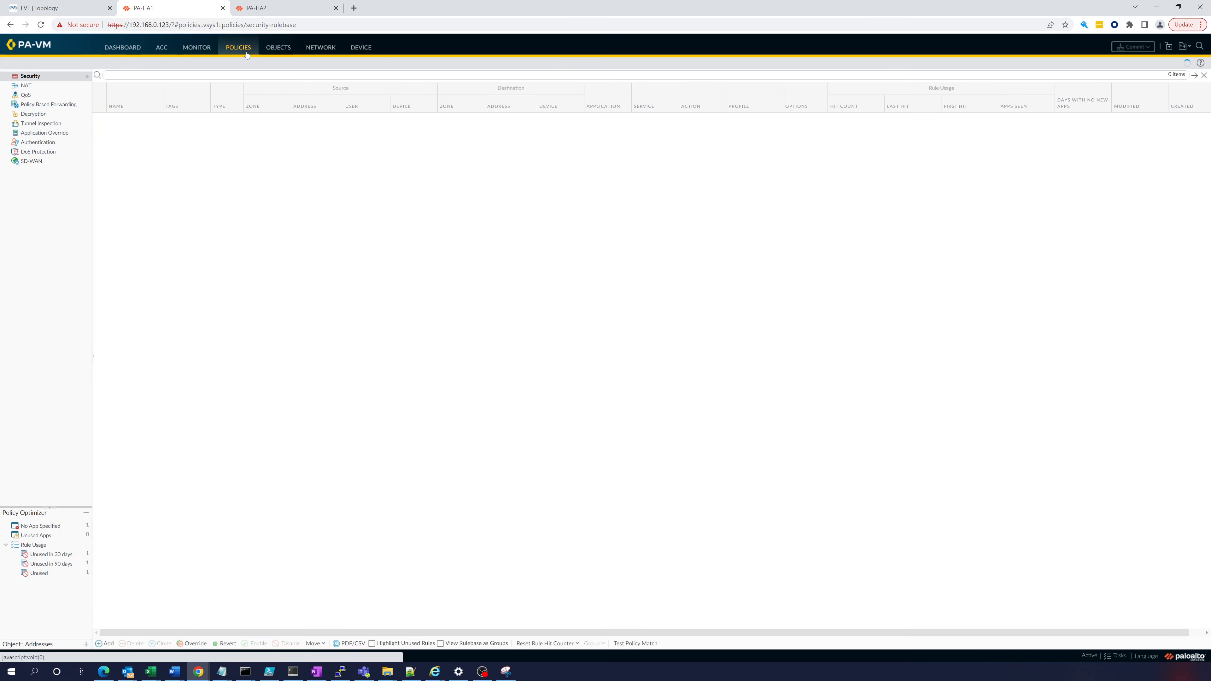
{"action": "left_click", "coordinate": [26, 87]}
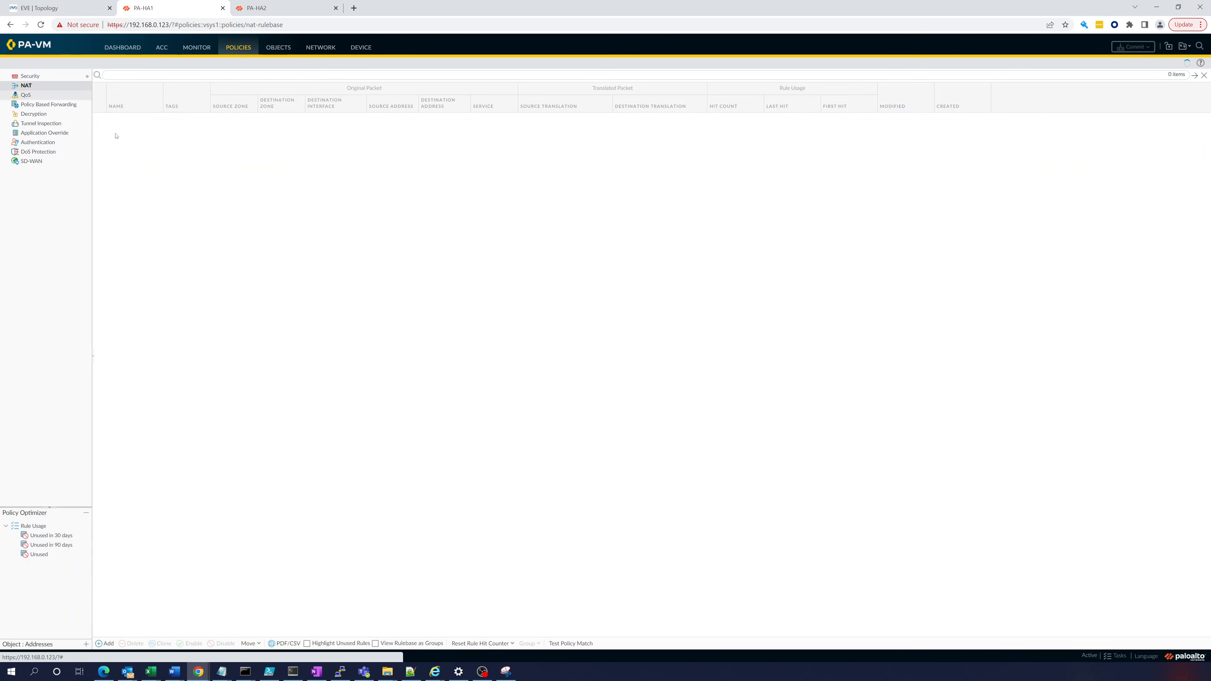
{"action": "left_click", "coordinate": [102, 644]}
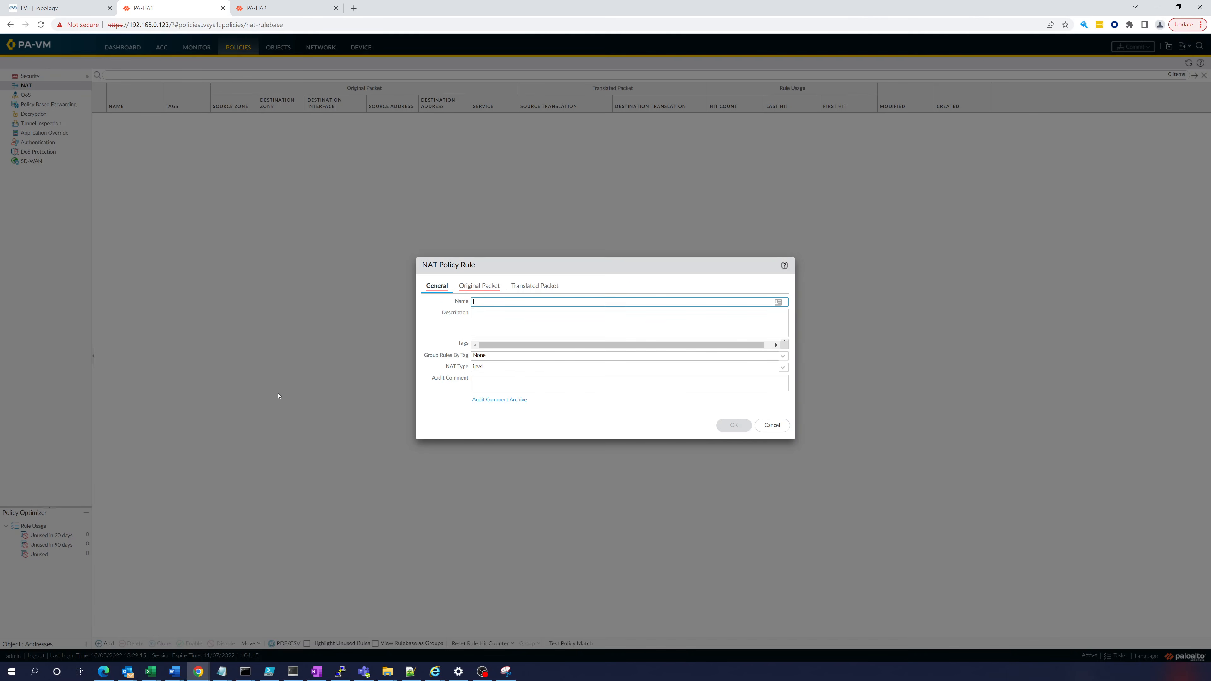
{"action": "left_click", "coordinate": [495, 304]}
Match the rule's original packet from source zone inside_zone to destination zone outside_zone.
{"action": "left_click", "coordinate": [471, 287]}
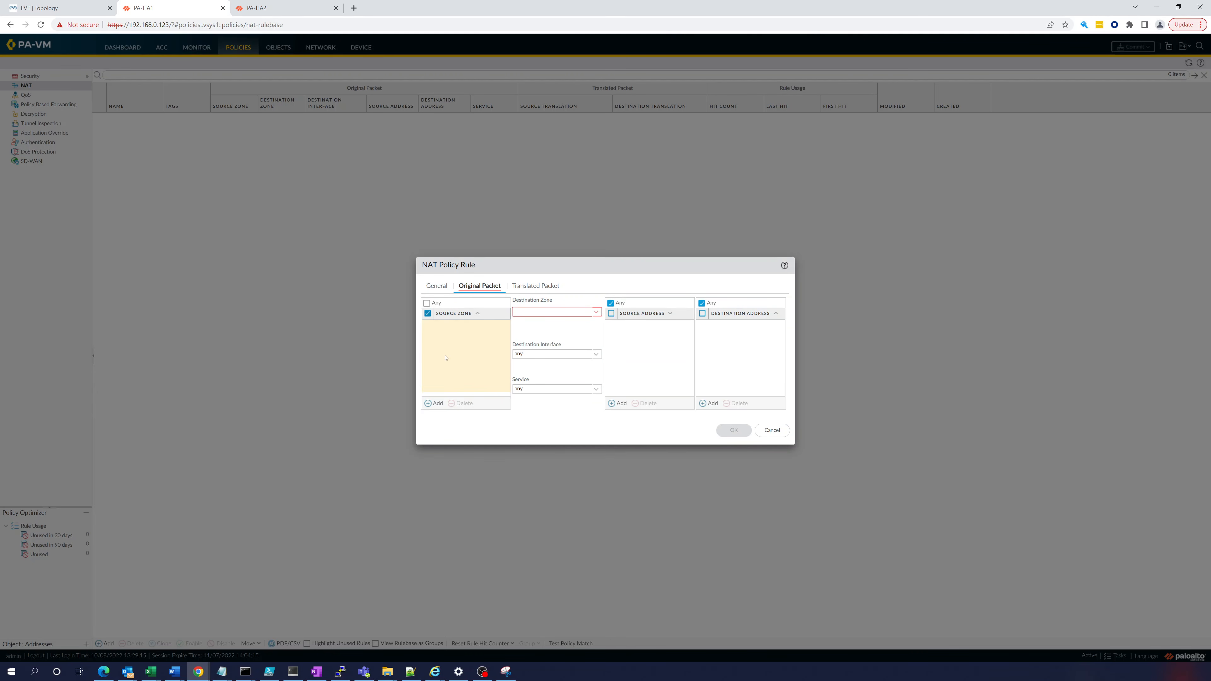
{"action": "left_click", "coordinate": [434, 403]}
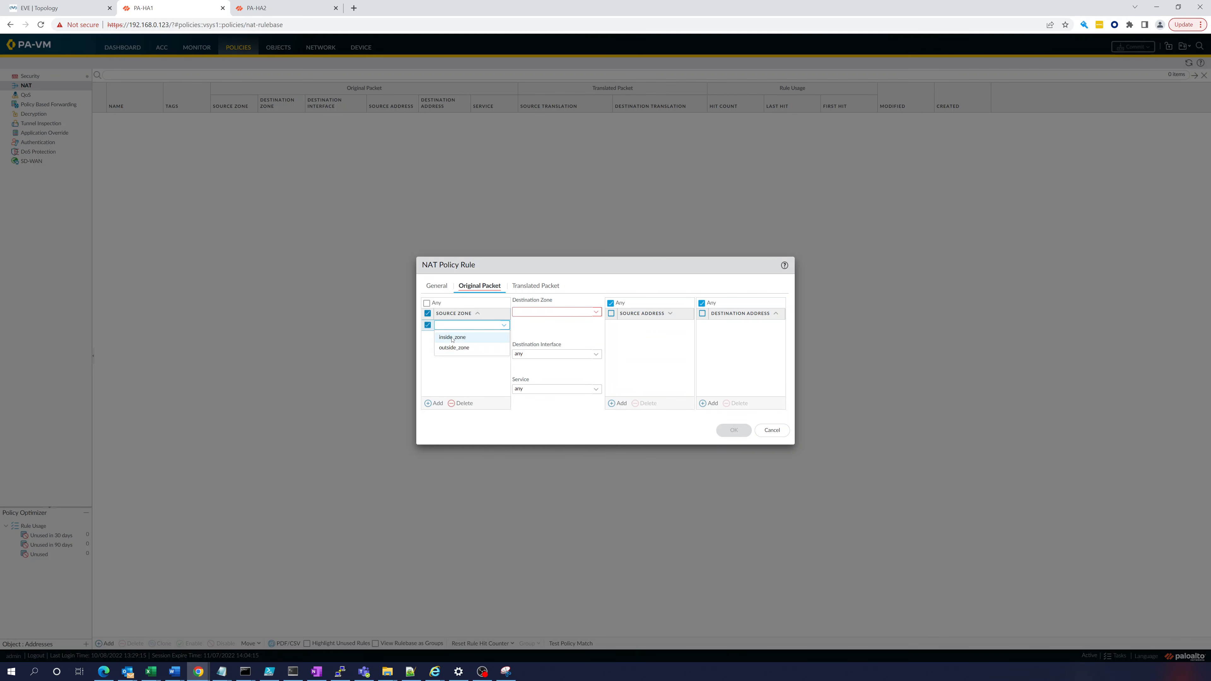
{"action": "left_click", "coordinate": [452, 338]}
{"action": "left_click", "coordinate": [567, 312]}
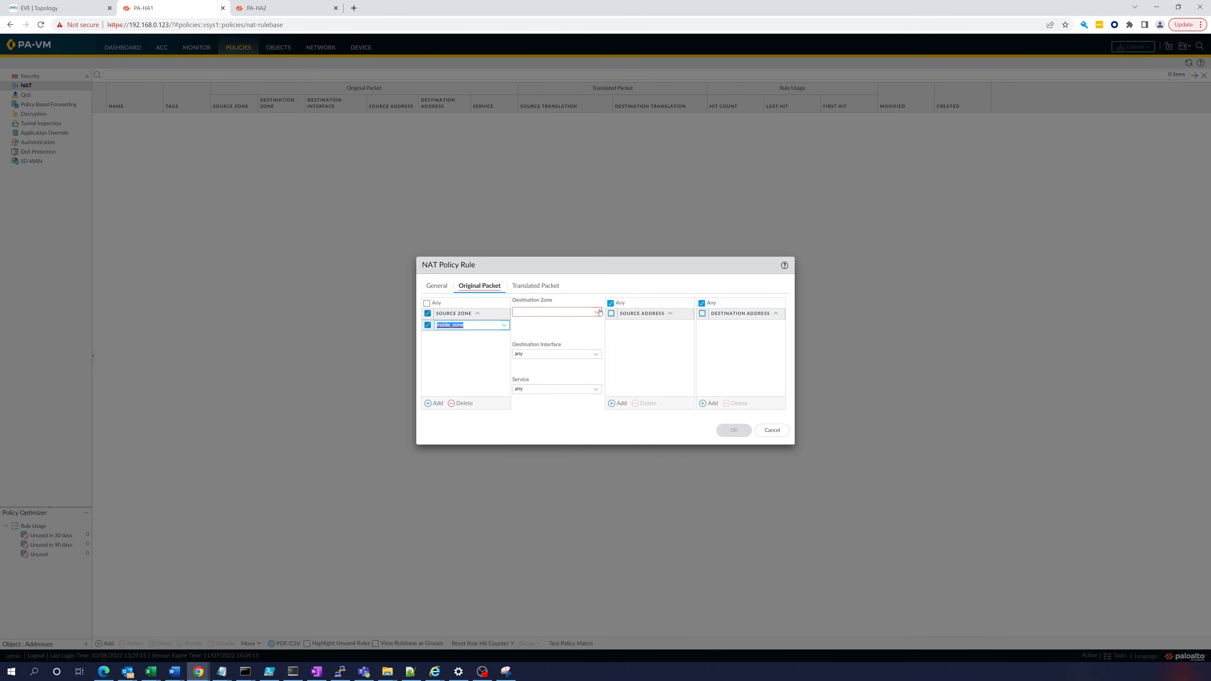
{"action": "left_click", "coordinate": [544, 334]}
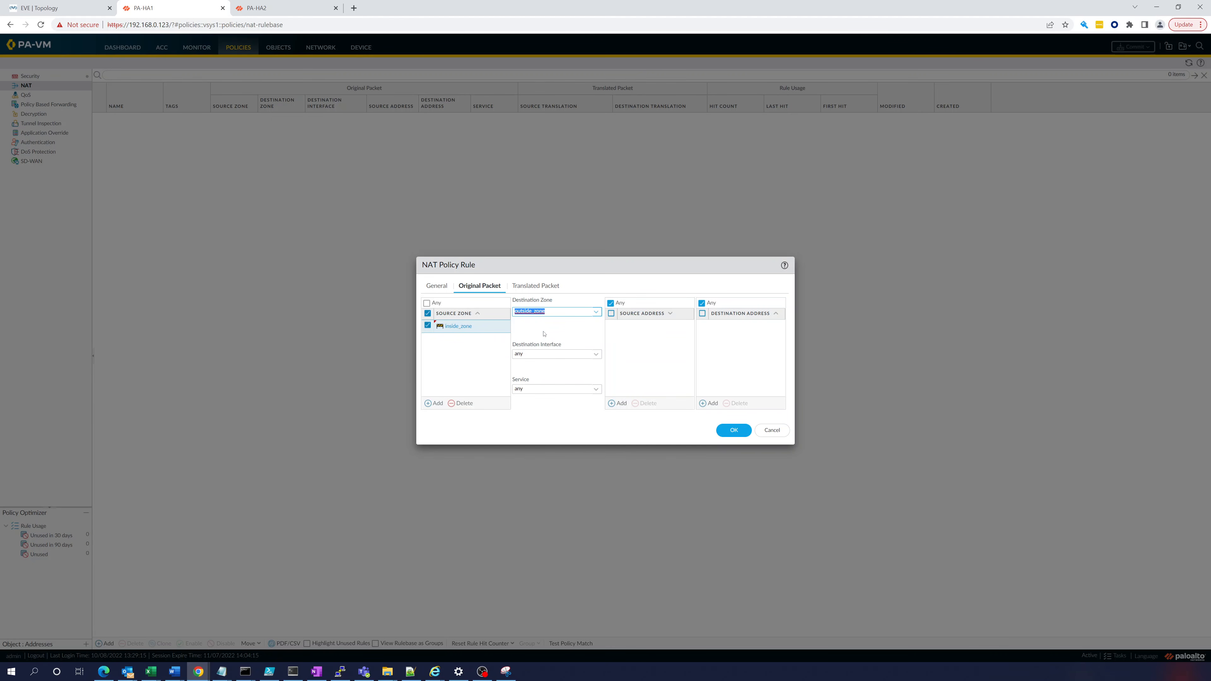
Create address object Object_10_150_0_0 with IP netmask 10.150.0.0/16 as the rule's source address and select its entry.
{"action": "left_click", "coordinate": [612, 314]}
{"action": "left_click", "coordinate": [618, 403]}
{"action": "left_click", "coordinate": [649, 338]}
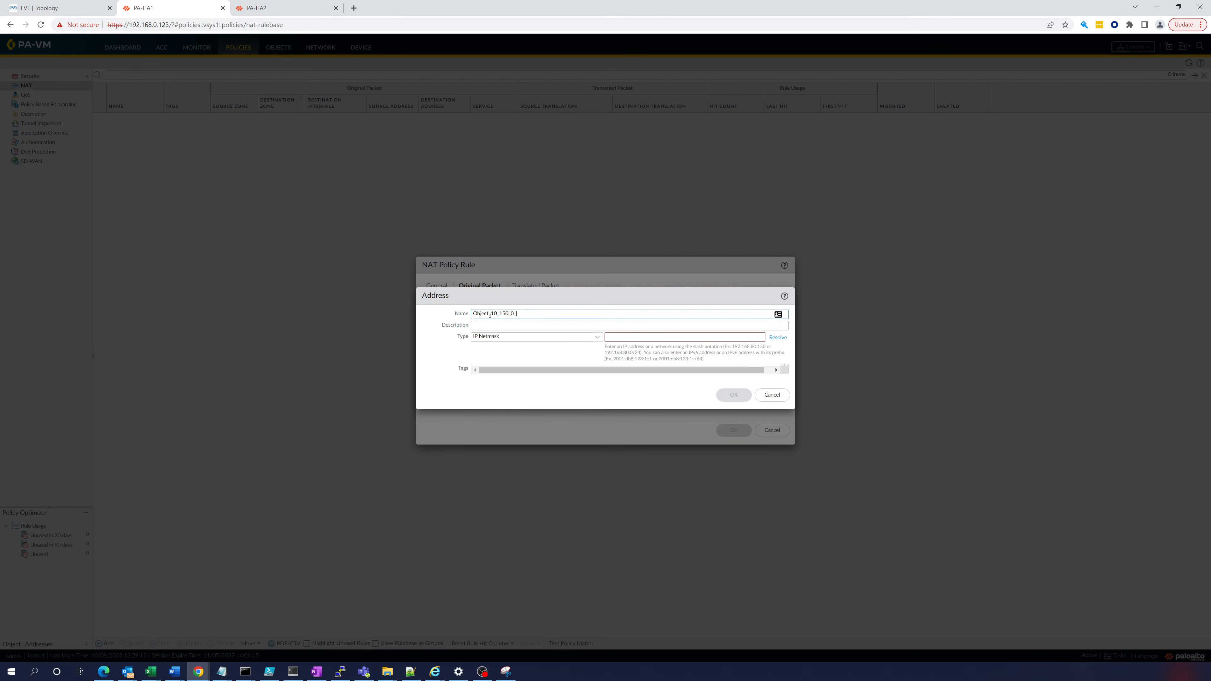
{"action": "key", "text": "Tab"}
{"action": "key", "text": "Tab"}
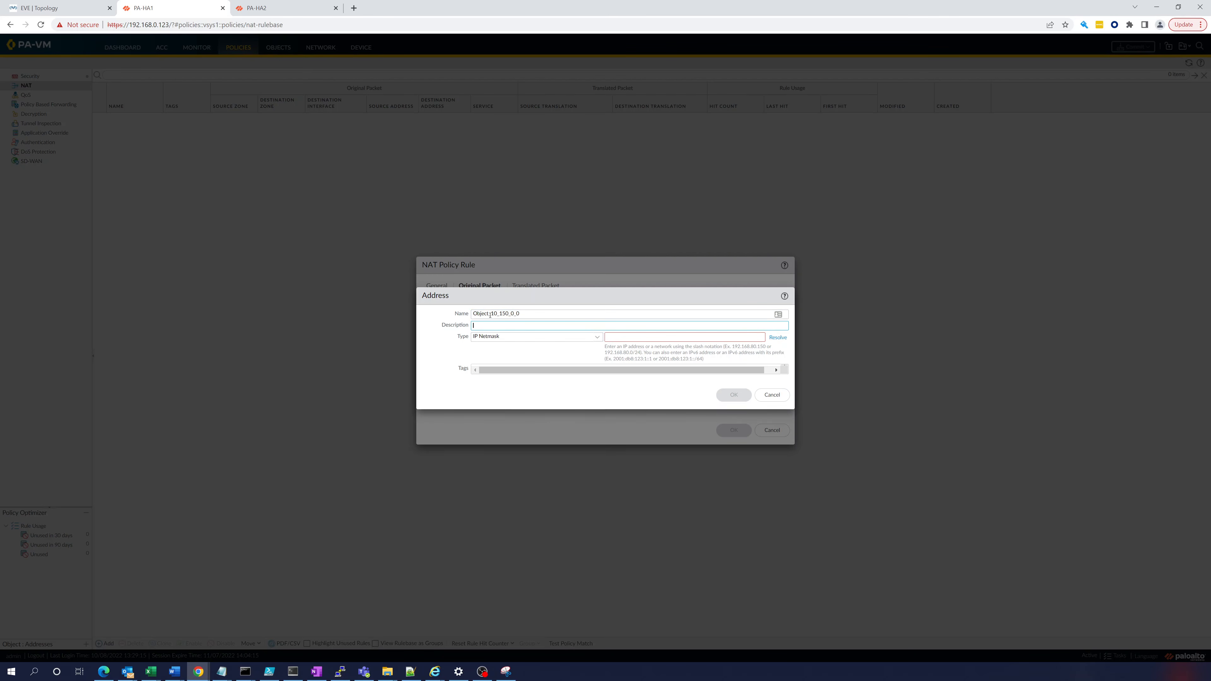
{"action": "key", "text": "Tab"}
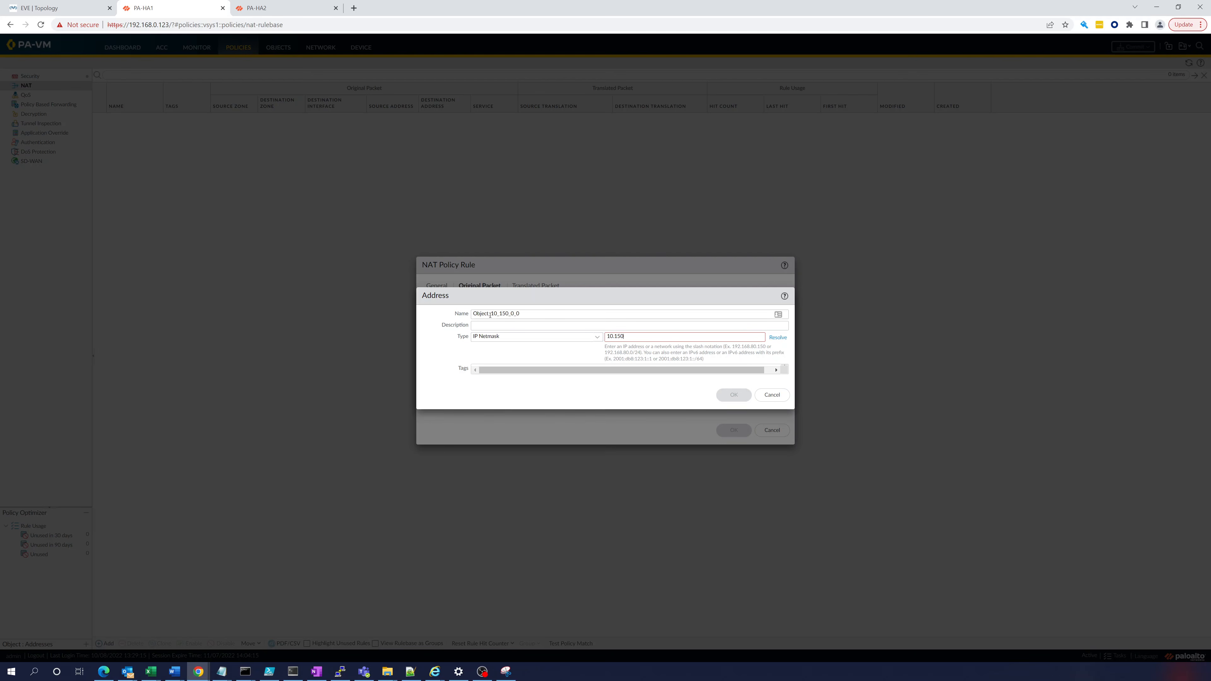
{"action": "type", "text": "10.150.0.0/16"}
{"action": "left_click", "coordinate": [733, 393]}
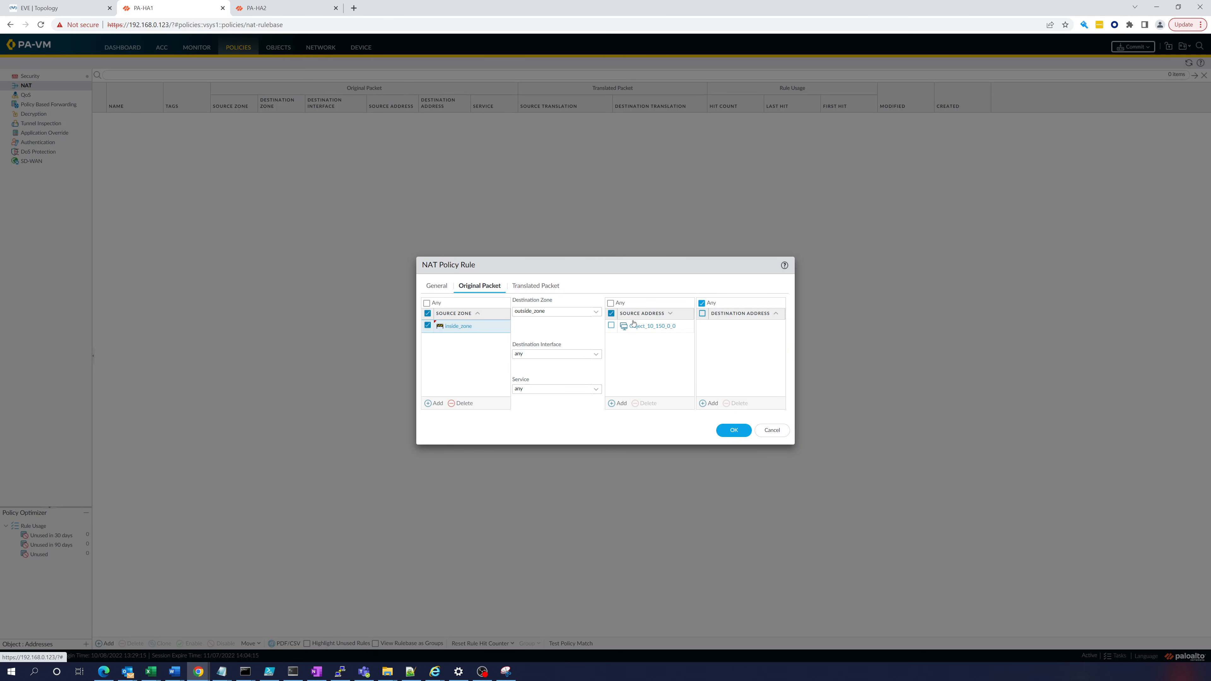
{"action": "left_click", "coordinate": [611, 326]}
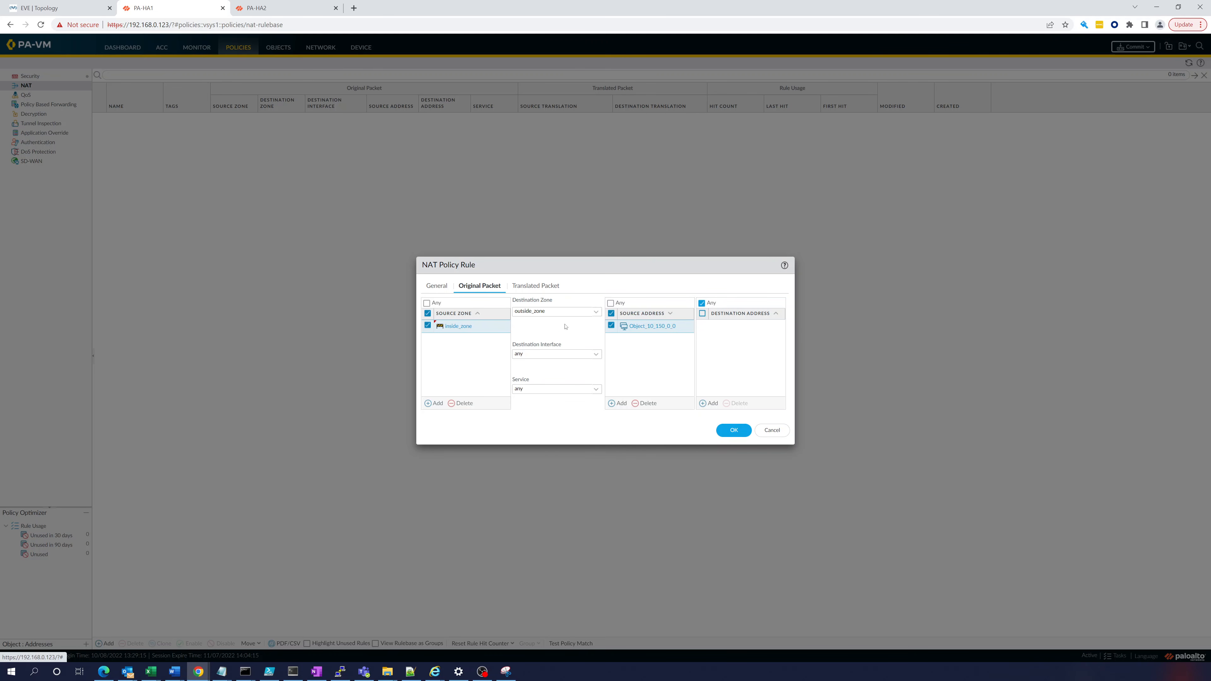
Set the source address translation type of the NAT rule to Static IP.
{"action": "left_click", "coordinate": [535, 286]}
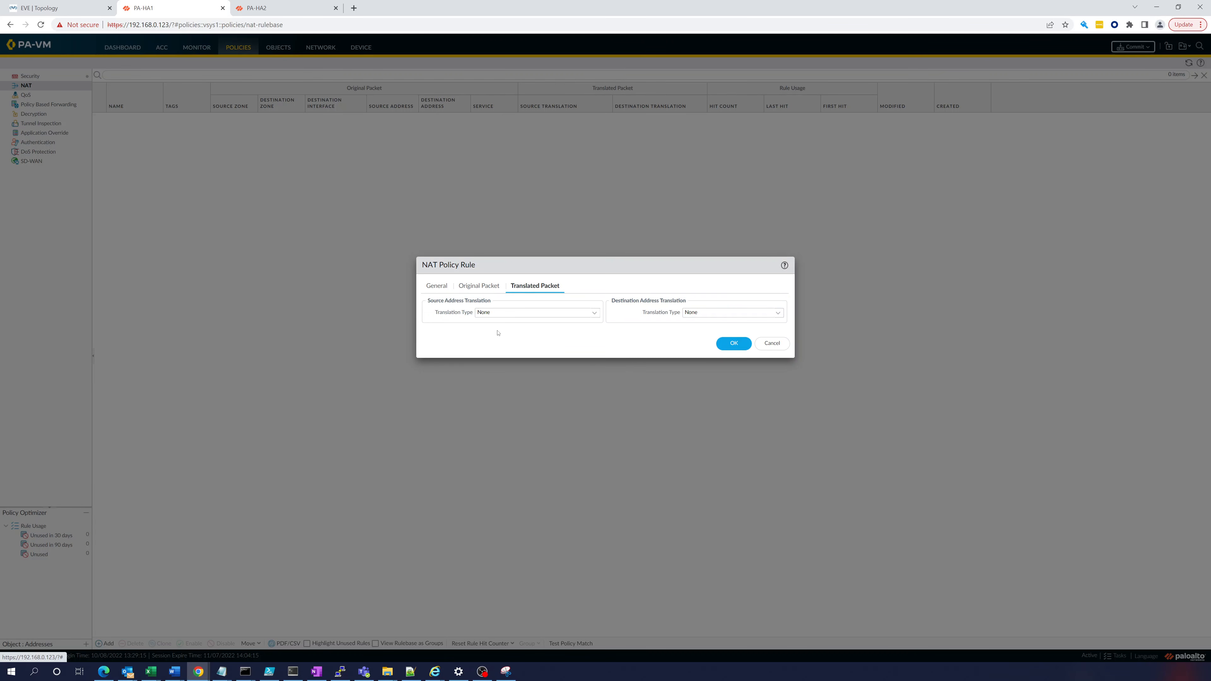
{"action": "left_click", "coordinate": [525, 313]}
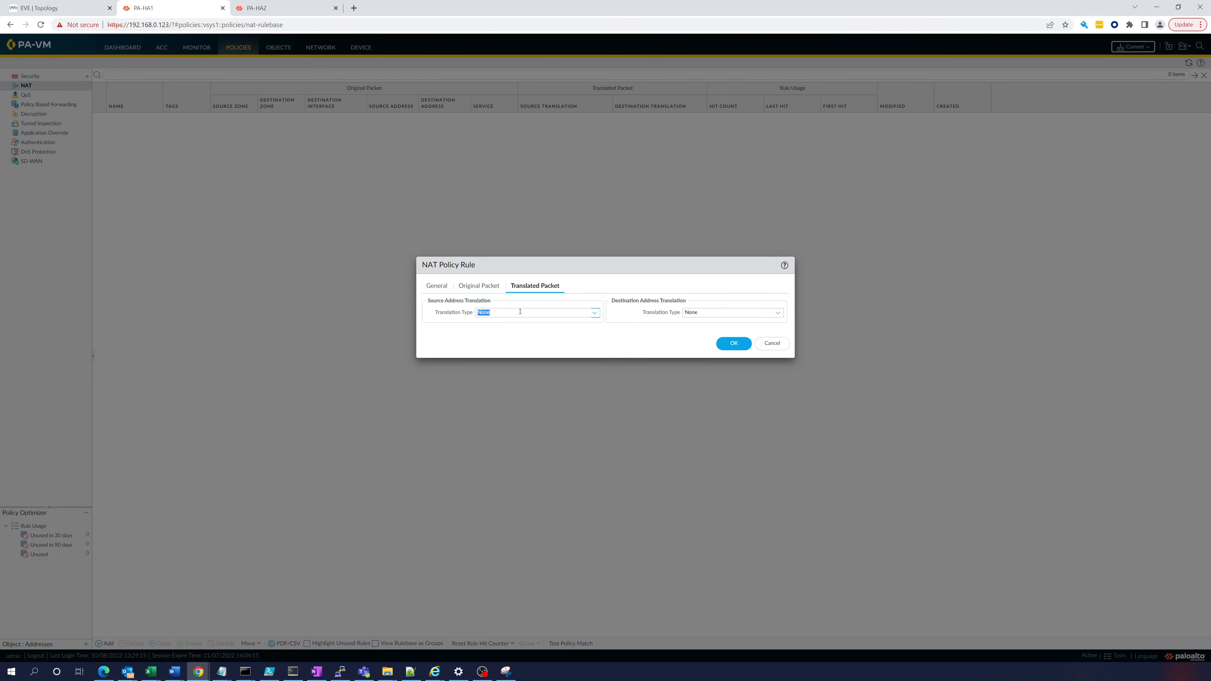
{"action": "left_click", "coordinate": [594, 313]}
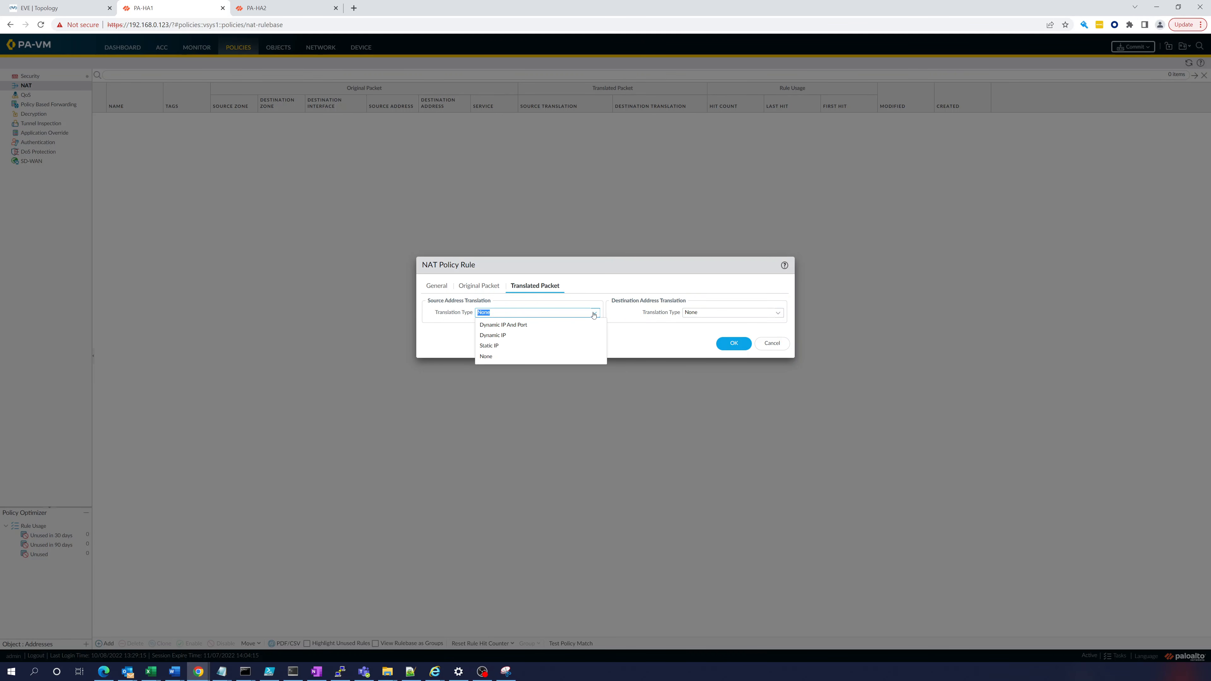
{"action": "left_click", "coordinate": [495, 347]}
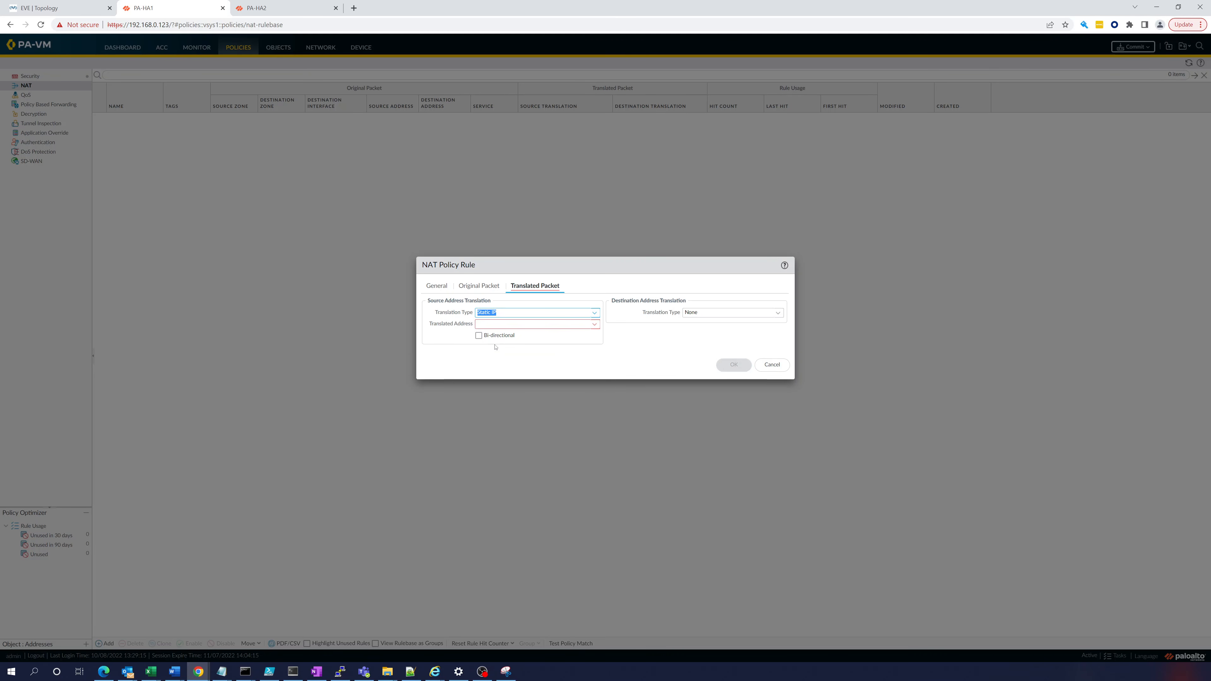
Create address object Object_65_10_10_15 with IP netmask 65.10.10.15/32 as the rule's translated address.
{"action": "left_click", "coordinate": [522, 325]}
{"action": "left_click", "coordinate": [594, 325]}
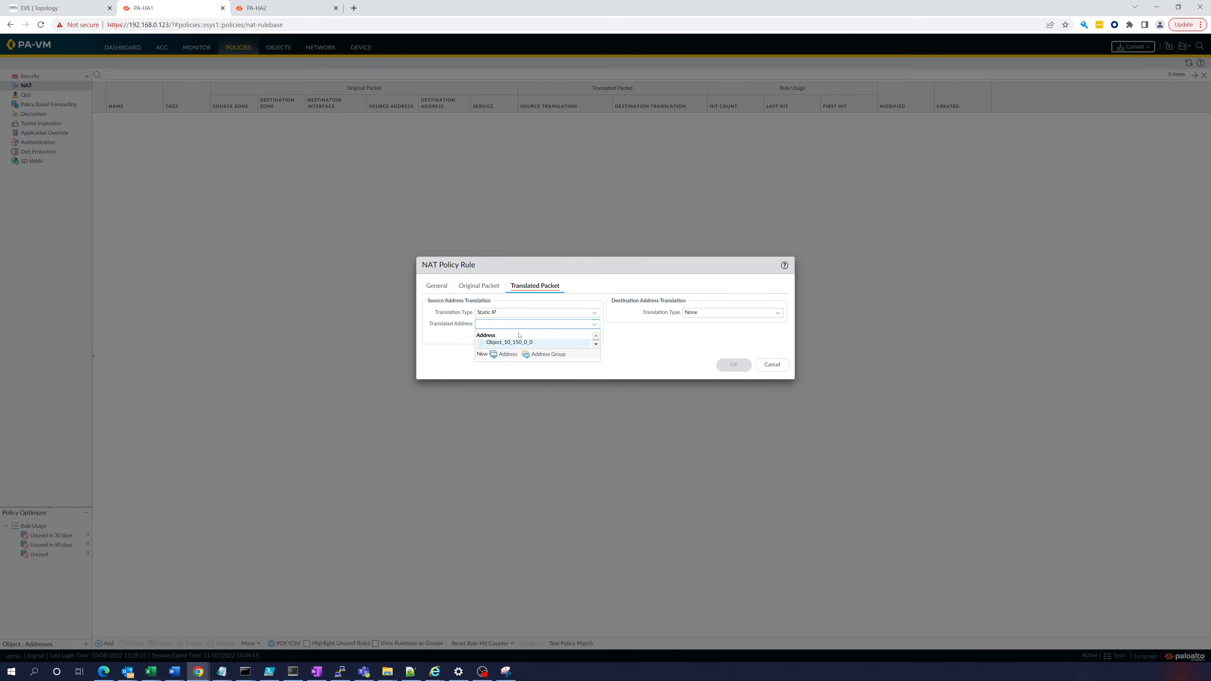
{"action": "left_click", "coordinate": [494, 356]}
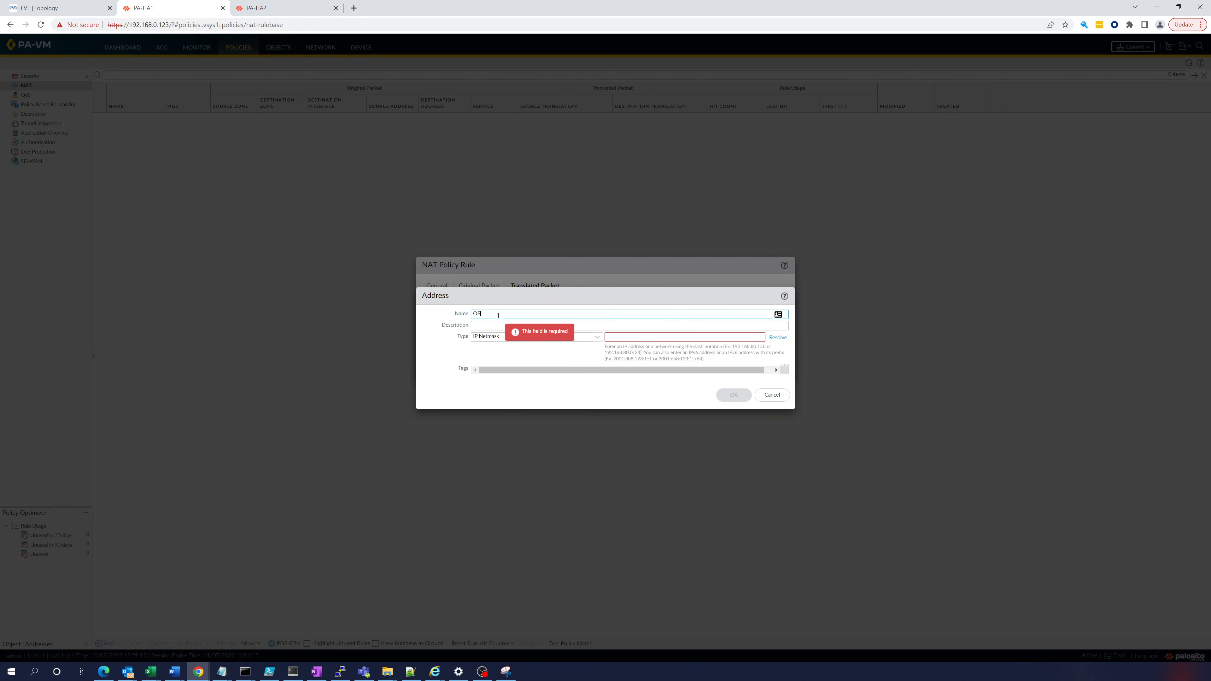
{"action": "type", "text": "Object_65"}
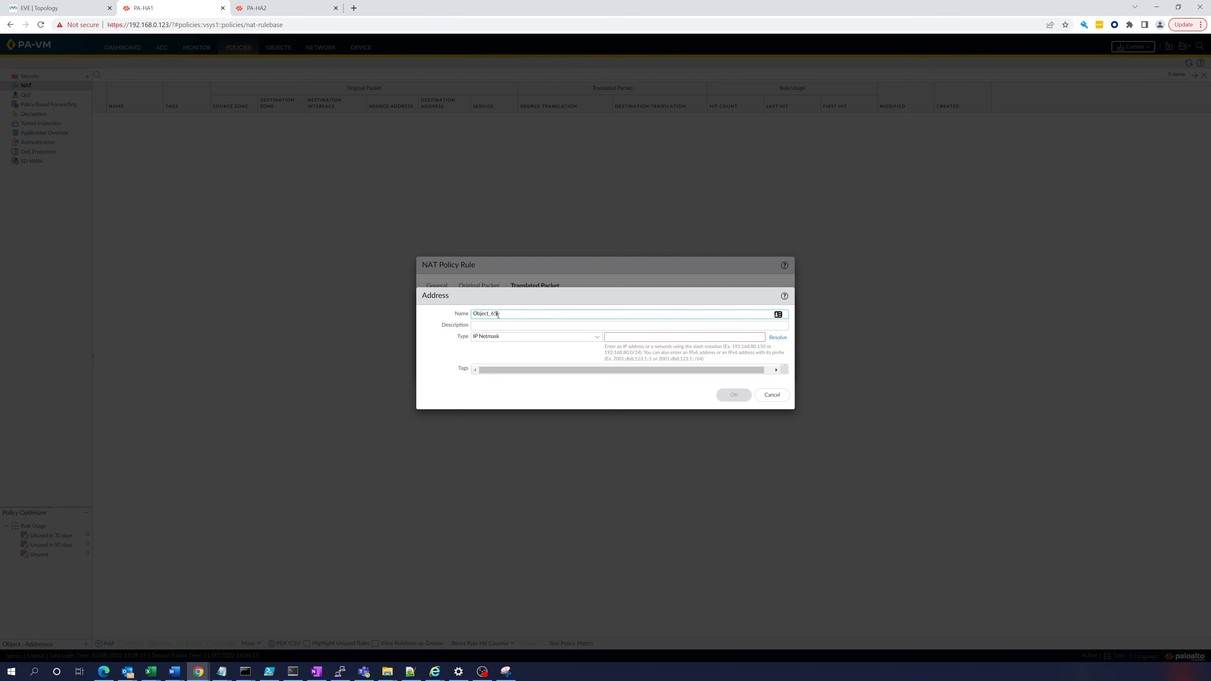
{"action": "type", "text": "_10_10"}
{"action": "key", "text": "Tab"}
{"action": "key", "text": "Tab"}
{"action": "key", "text": "Tab"}
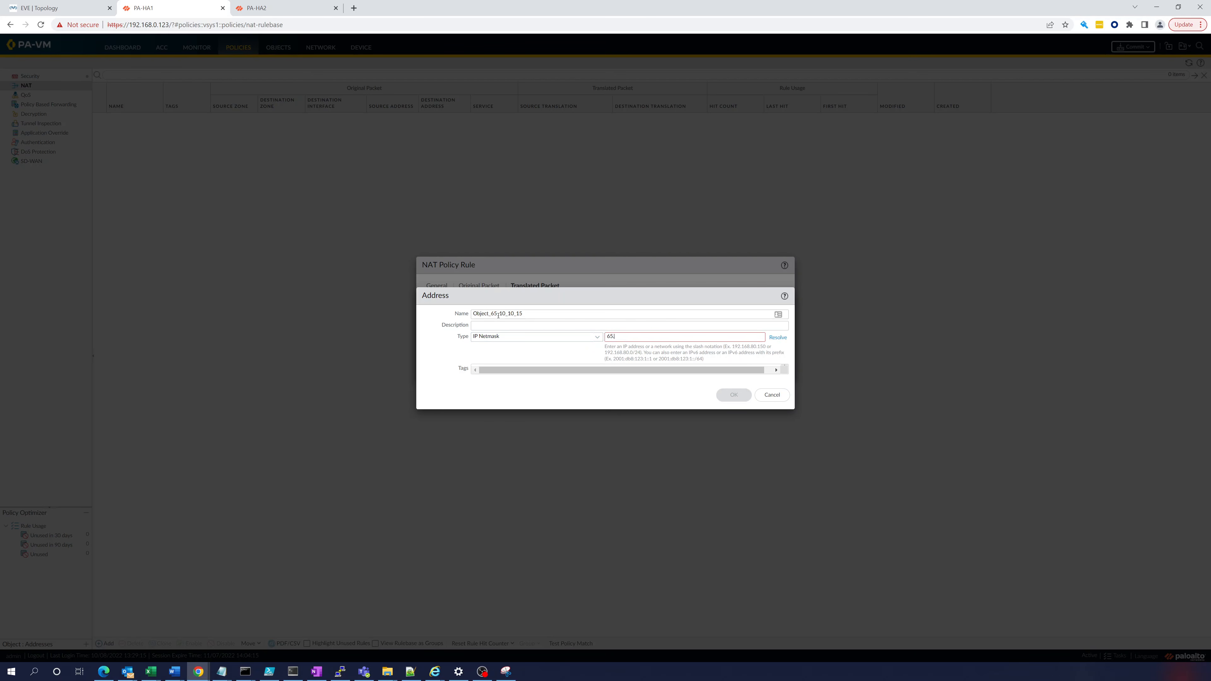
{"action": "type", "text": "65.10.10.15/32"}
{"action": "left_click", "coordinate": [732, 395]}
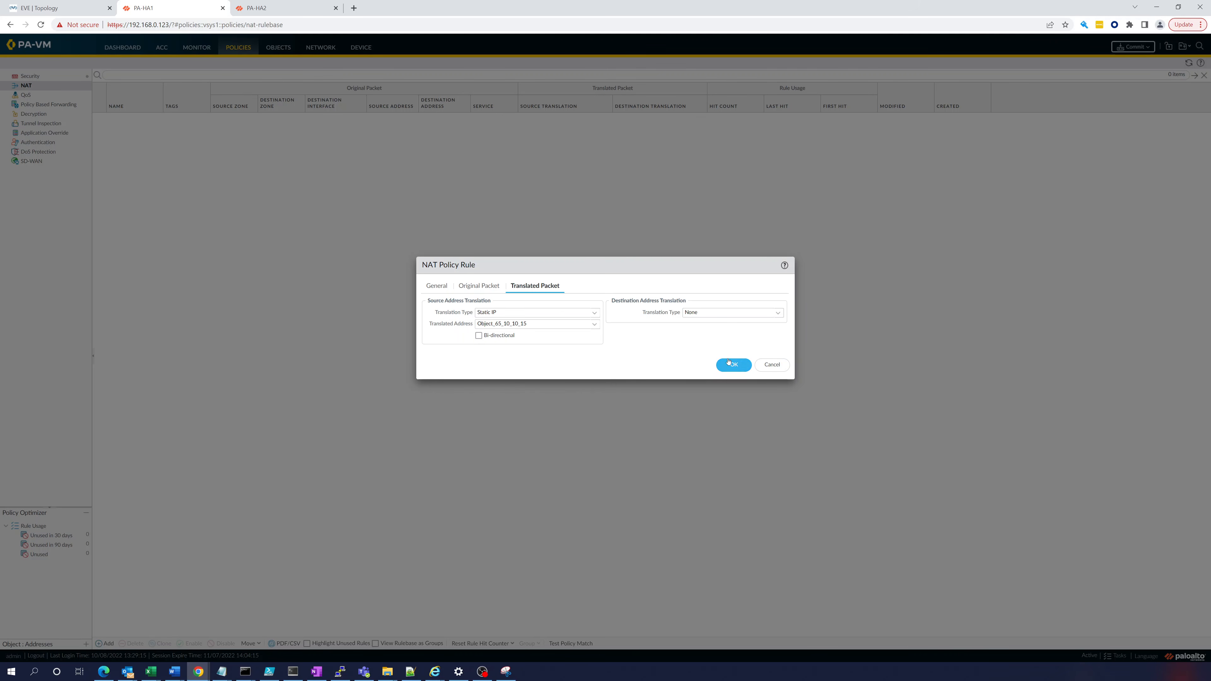
Save the PAT rule with its Static IP translation and commit all changes on the firewall.
{"action": "left_click", "coordinate": [594, 313]}
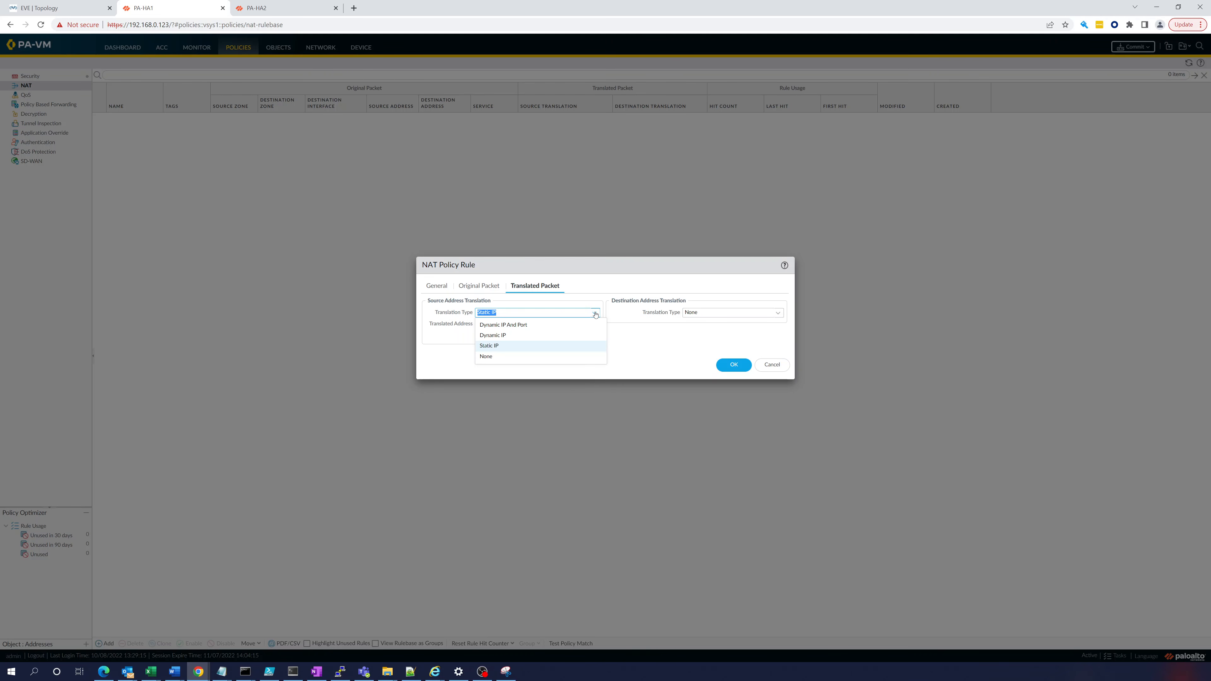
{"action": "left_click", "coordinate": [595, 314]}
{"action": "left_click", "coordinate": [737, 370]}
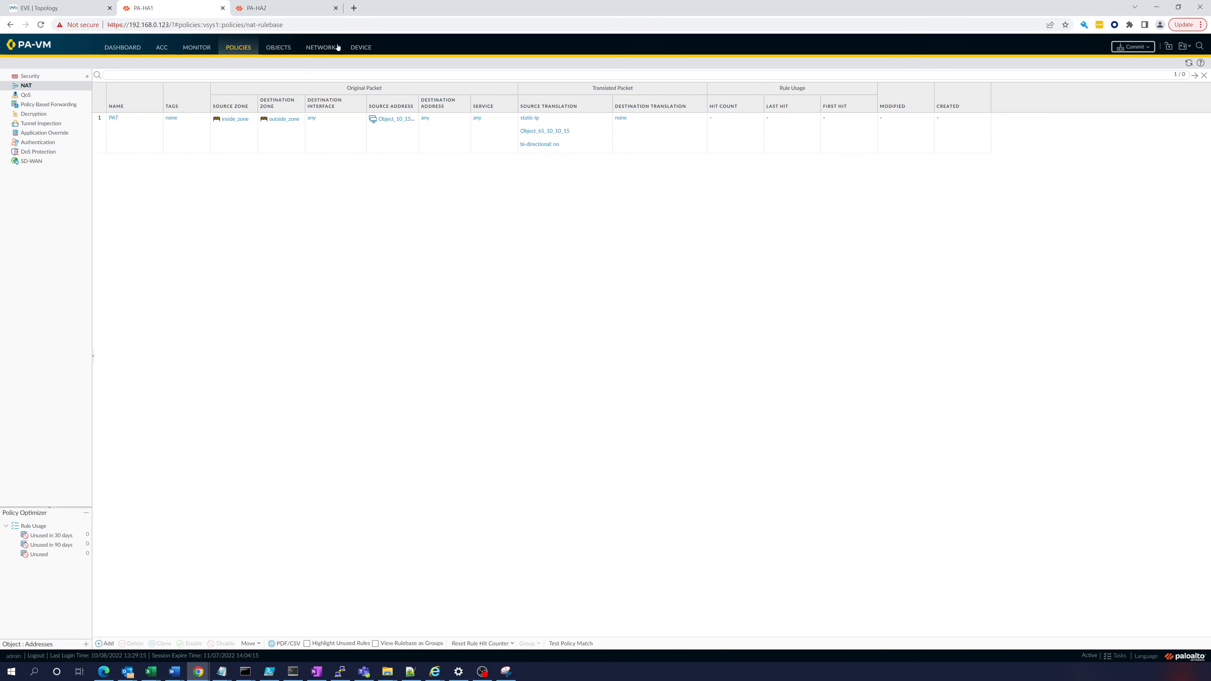
{"action": "left_click", "coordinate": [1134, 47]}
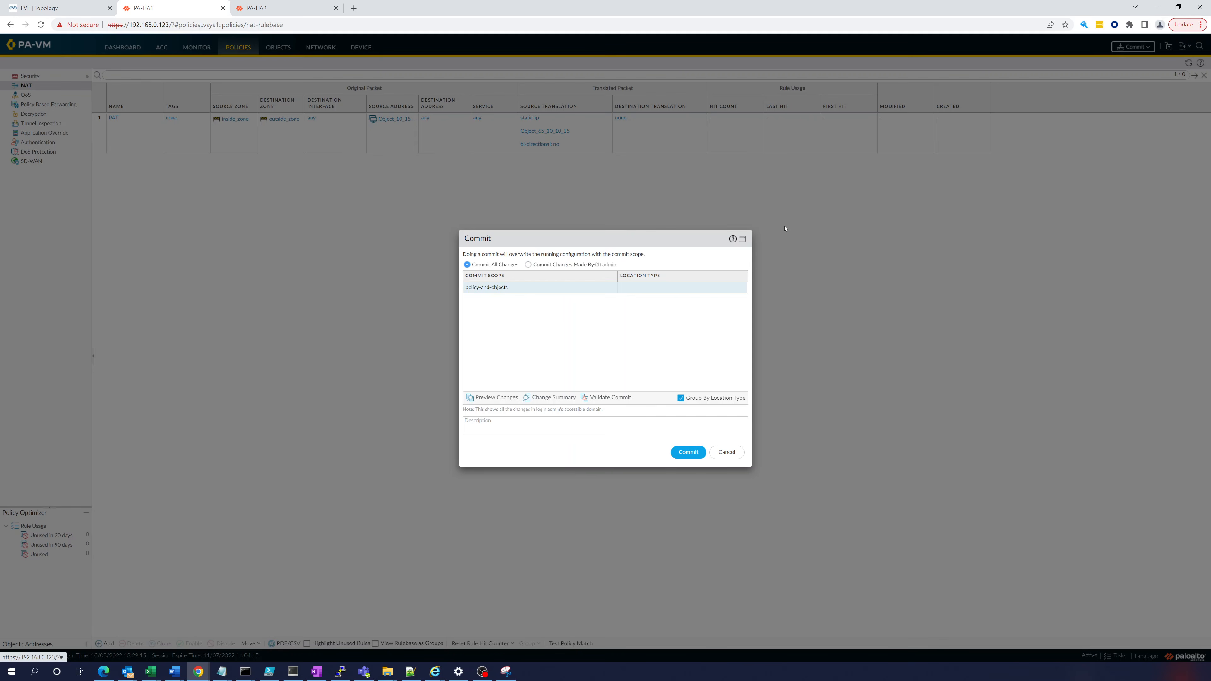
{"action": "left_click", "coordinate": [688, 452]}
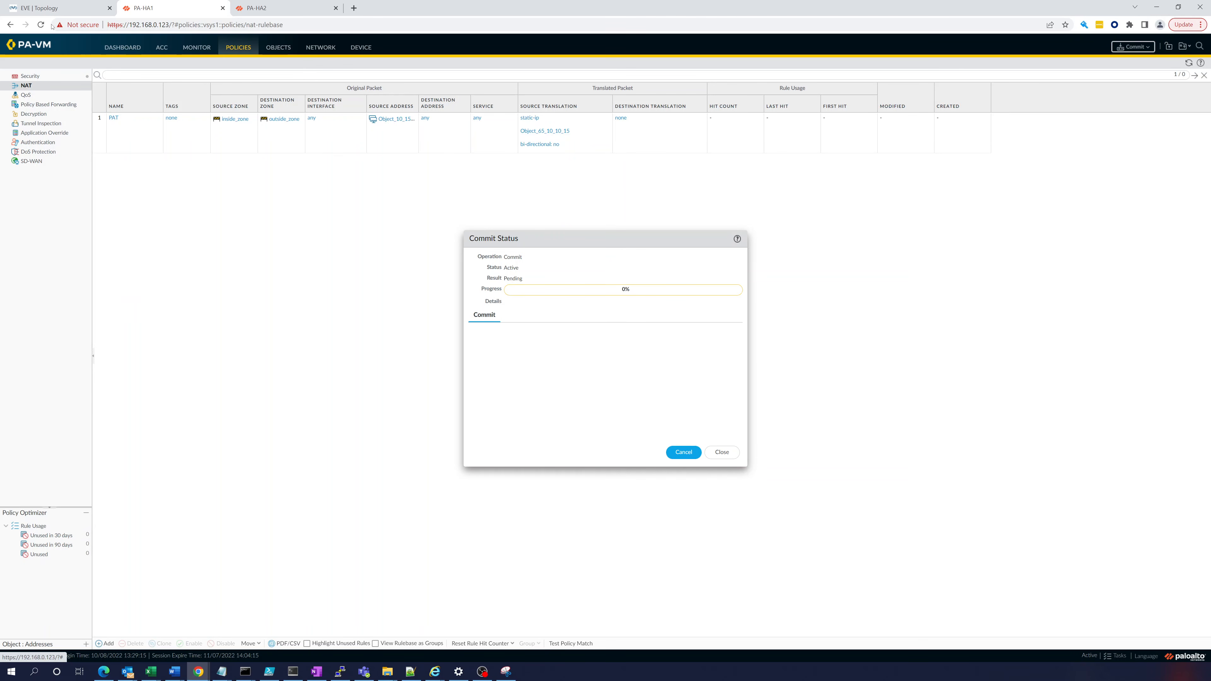
Recall an earlier ping command in the PaloAlto console of the EVE topology and edit the end of its host address.
{"action": "left_click", "coordinate": [52, 8]}
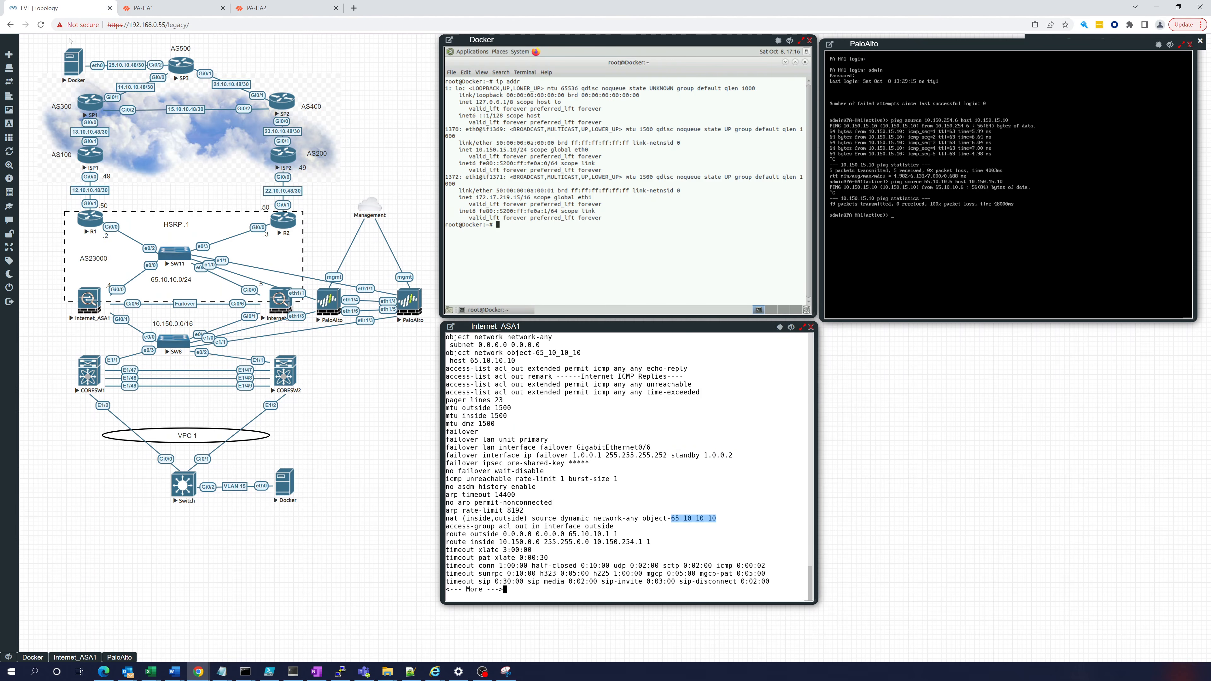
{"action": "left_click", "coordinate": [908, 268]}
{"action": "key", "text": "Up"}
{"action": "key", "text": "Up"}
{"action": "key", "text": "Down"}
{"action": "key", "text": "Up"}
{"action": "key", "text": "BackSpace"}
{"action": "key", "text": "BackSpace"}
{"action": "key", "text": "BackSpace"}
{"action": "key", "text": "BackSpace"}
{"action": "key", "text": "BackSpace"}
{"action": "key", "text": "BackSpace"}
{"action": "type", "text": "."}
Check the commit status on PA-HA1, then reopen the PAT rule and examine its original packet settings.
{"action": "left_click", "coordinate": [136, 9]}
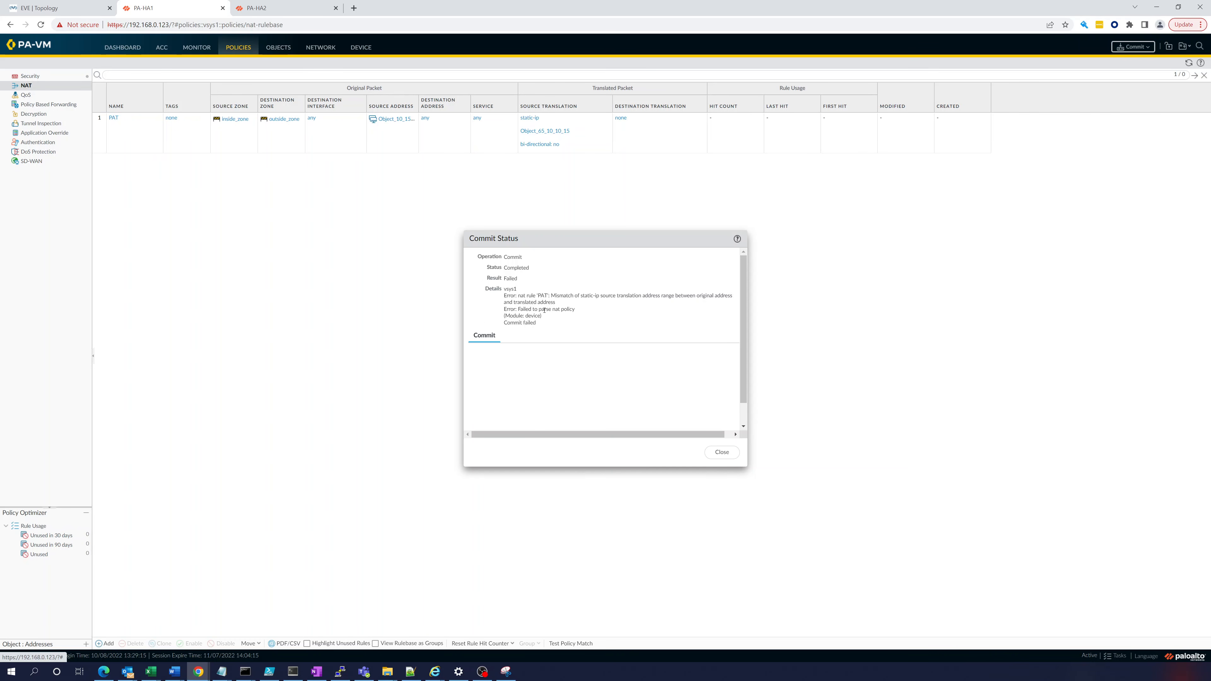
{"action": "left_click", "coordinate": [734, 454]}
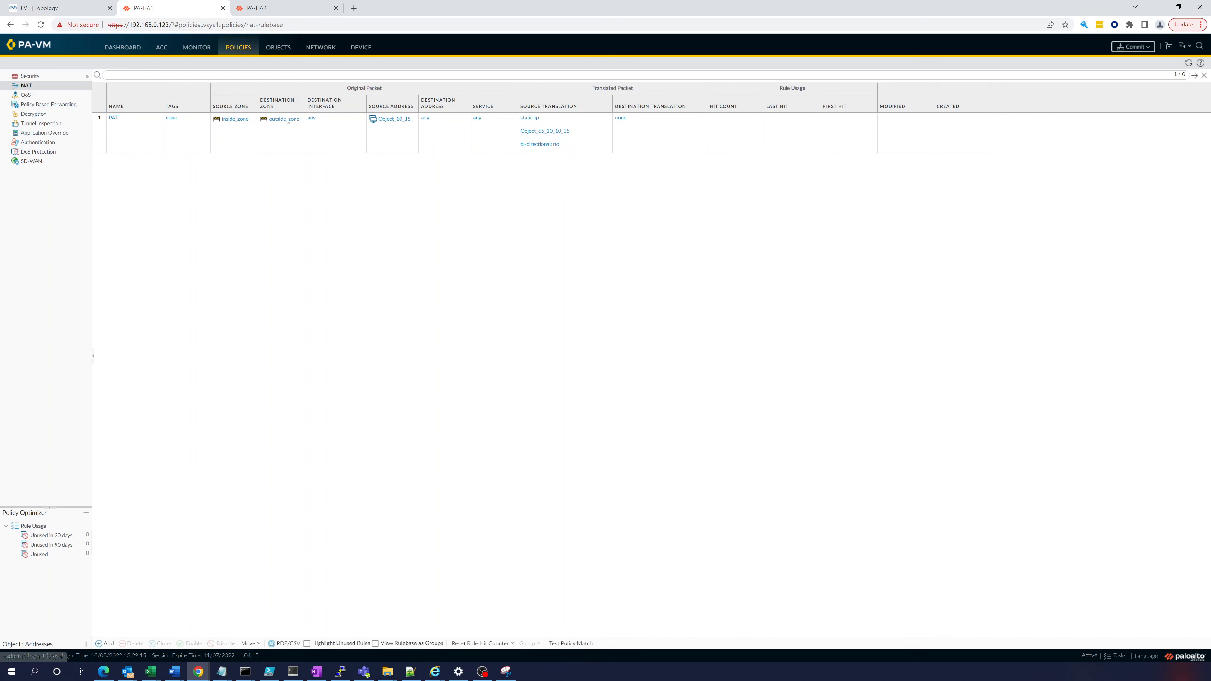
{"action": "left_click", "coordinate": [113, 118]}
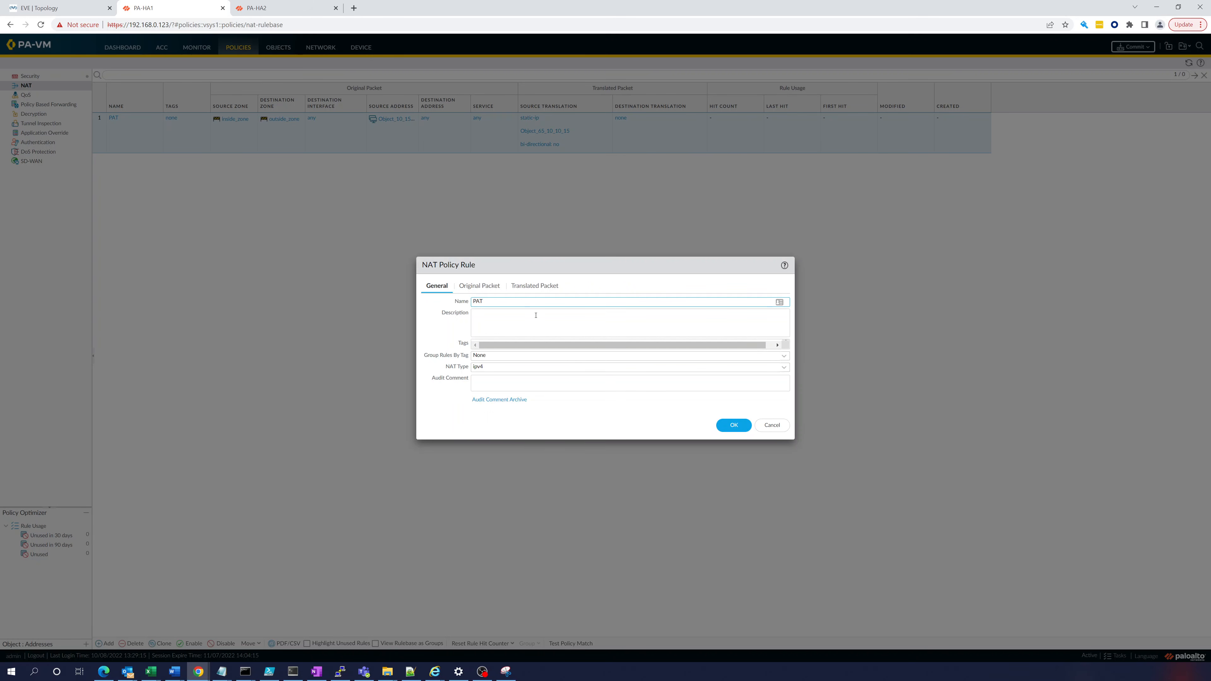
{"action": "left_click", "coordinate": [490, 287]}
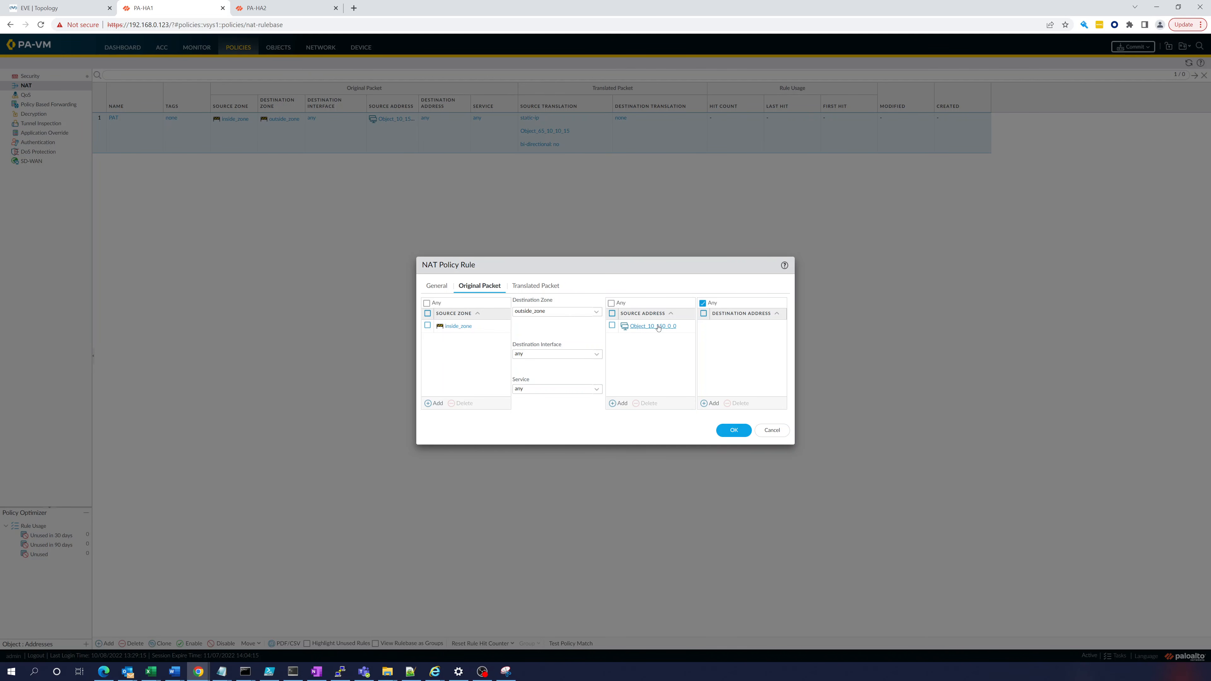
Change the PAT rule's source address translation type to Dynamic IP.
{"action": "left_click", "coordinate": [514, 287]}
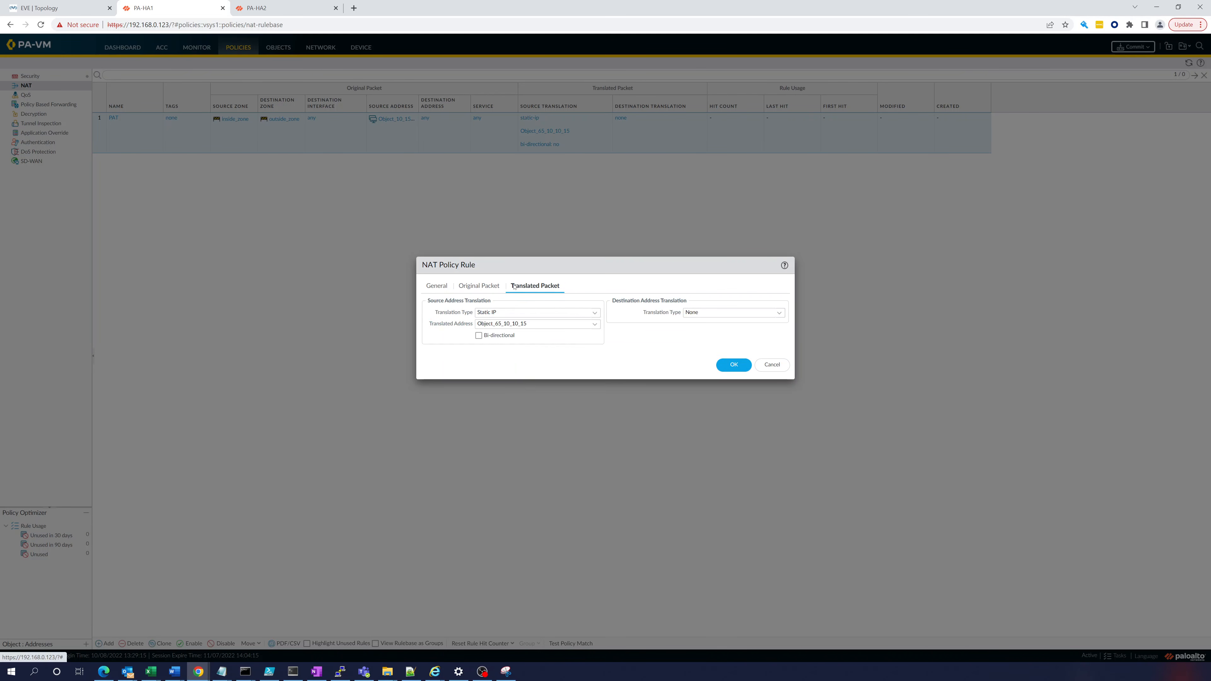
{"action": "left_click", "coordinate": [594, 326]}
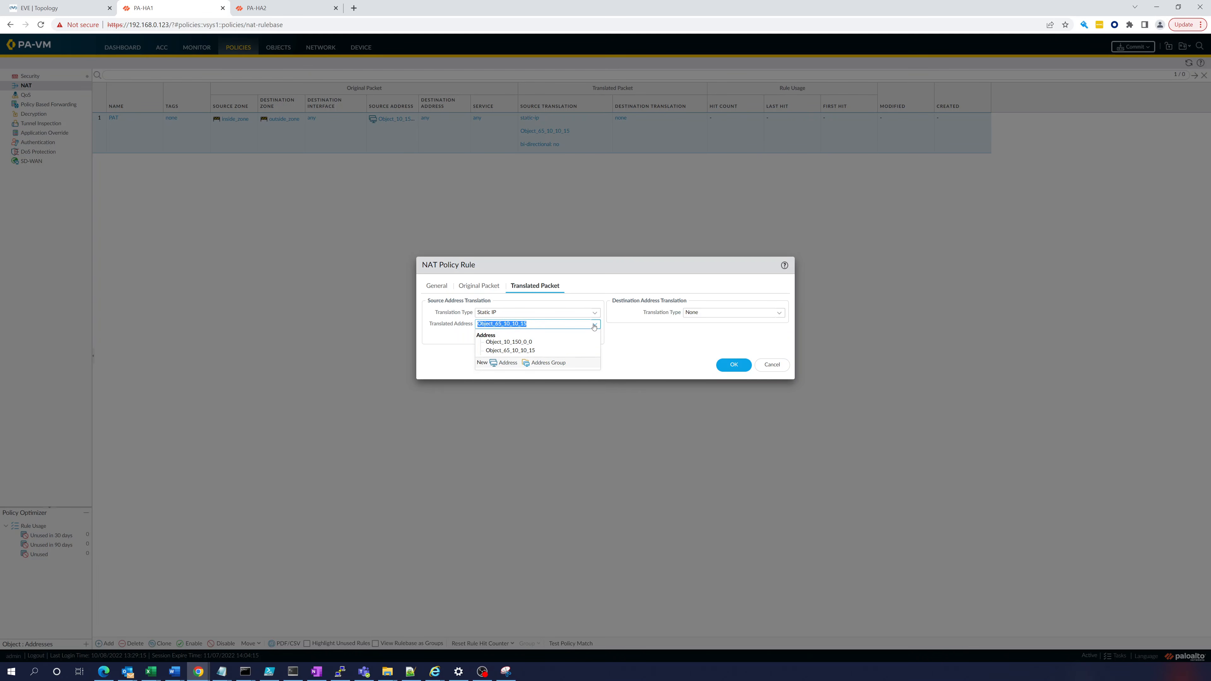
{"action": "left_click", "coordinate": [594, 325]}
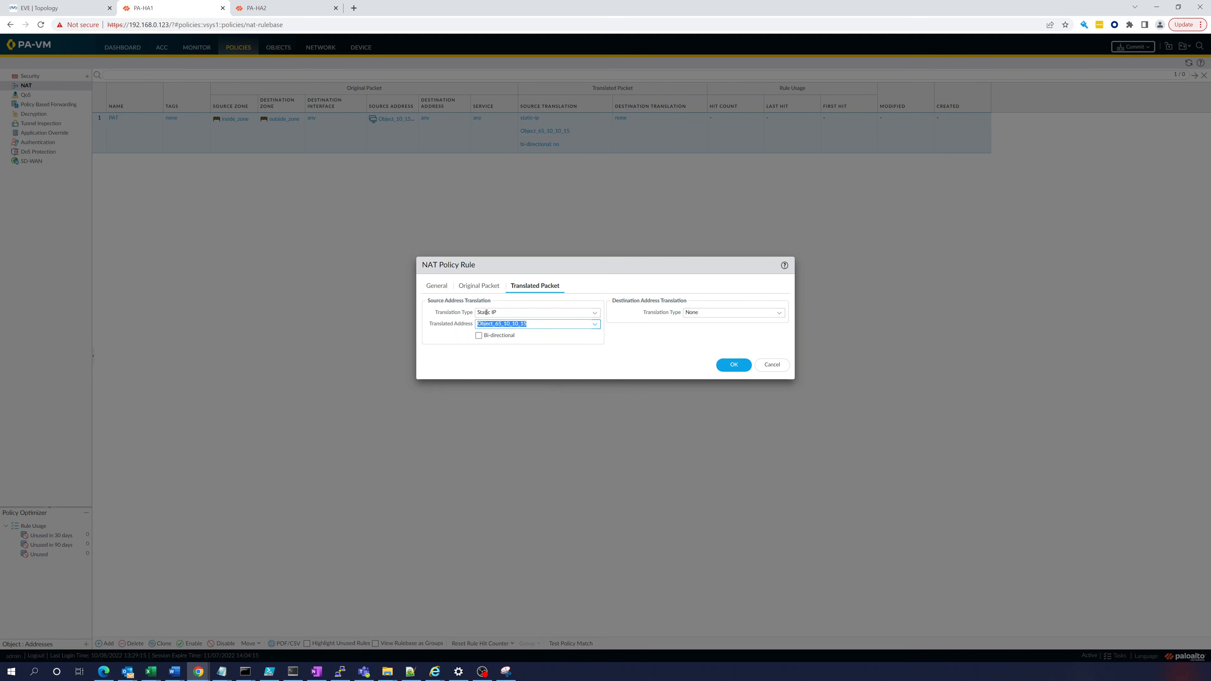
{"action": "left_click", "coordinate": [585, 310]}
{"action": "left_click", "coordinate": [596, 312]}
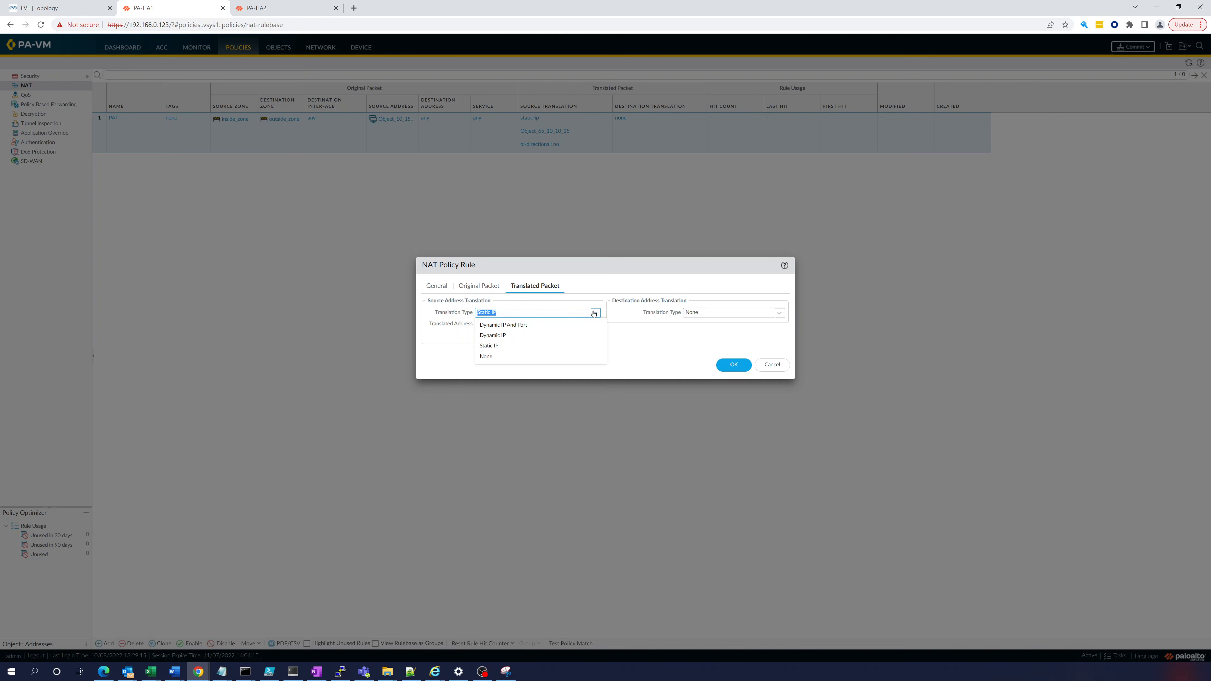
{"action": "left_click", "coordinate": [491, 334]}
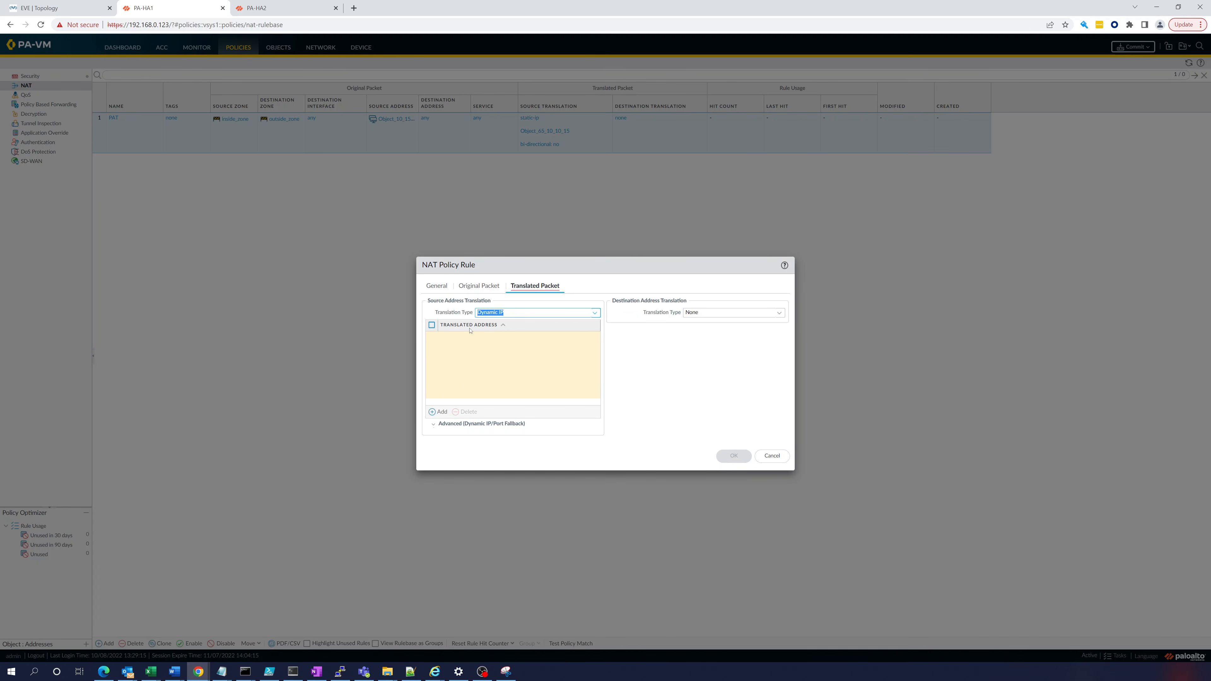
Add Object_65_10_10_15 as the PAT rule's translated address and save the rule.
{"action": "left_click", "coordinate": [439, 410]}
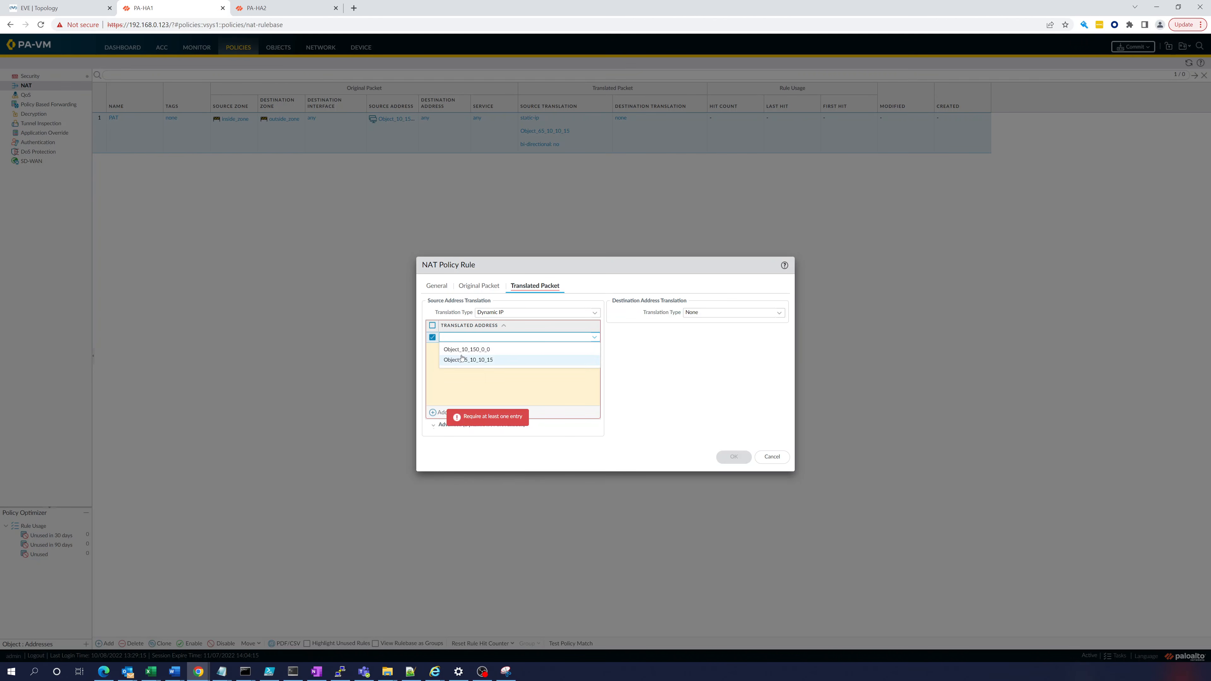
{"action": "left_click", "coordinate": [469, 360]}
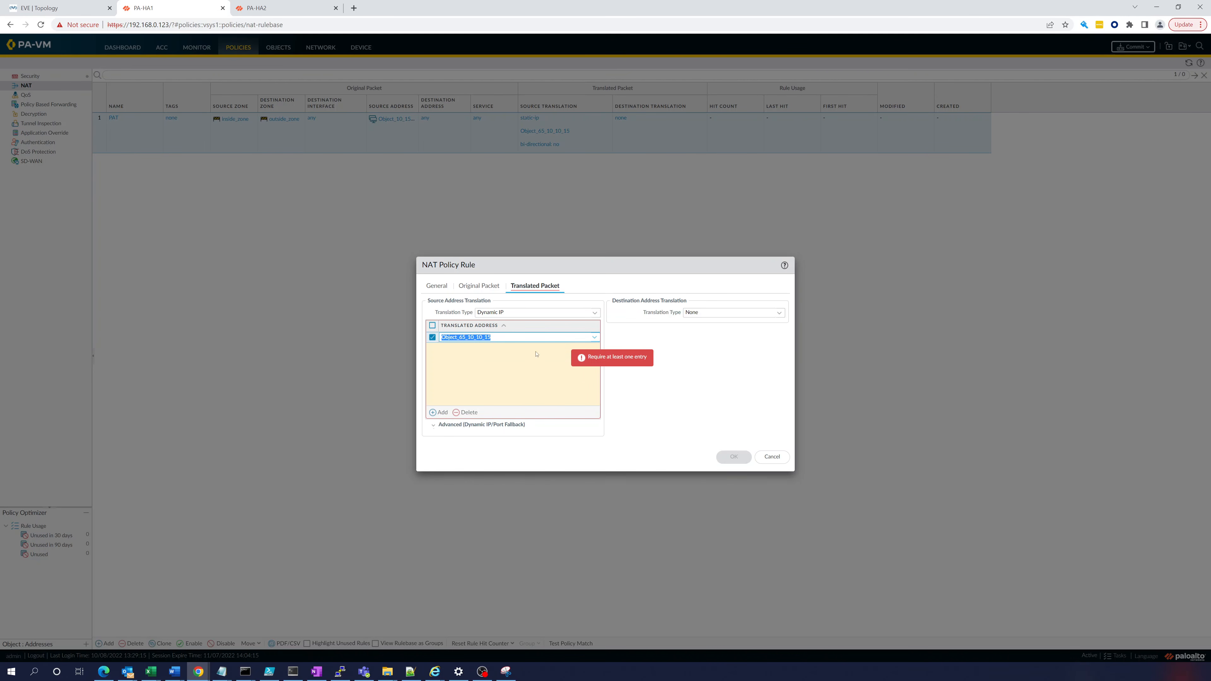
{"action": "left_click", "coordinate": [633, 367]}
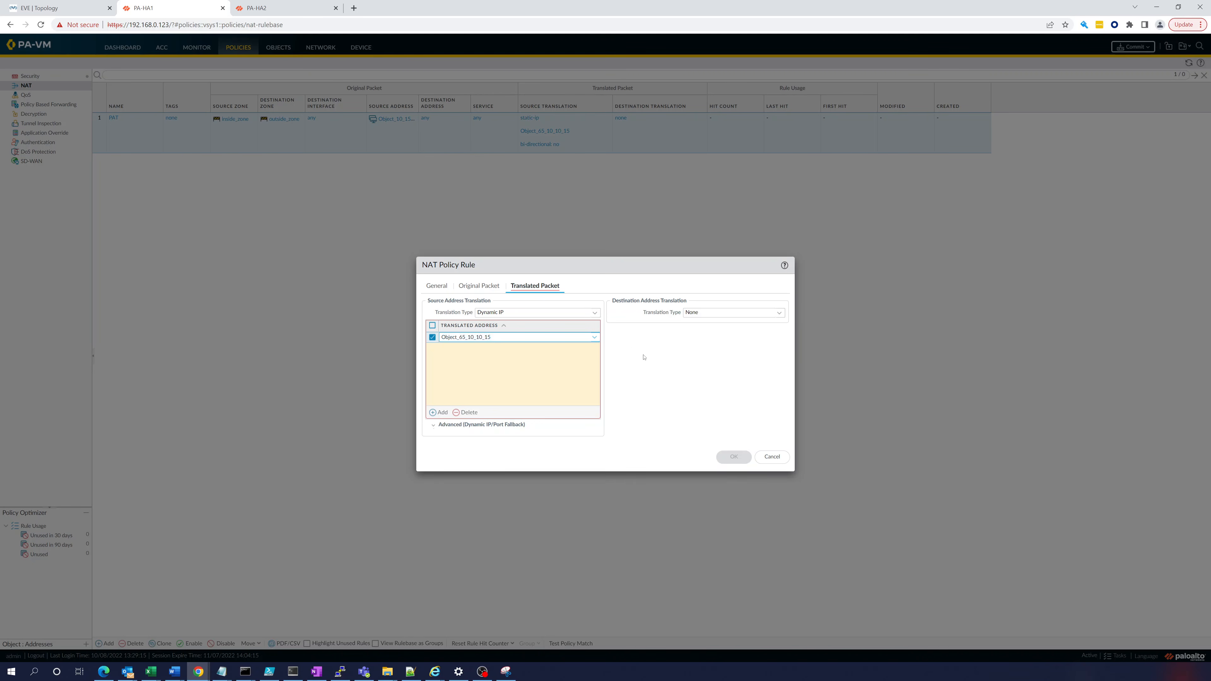
{"action": "left_click", "coordinate": [722, 455]}
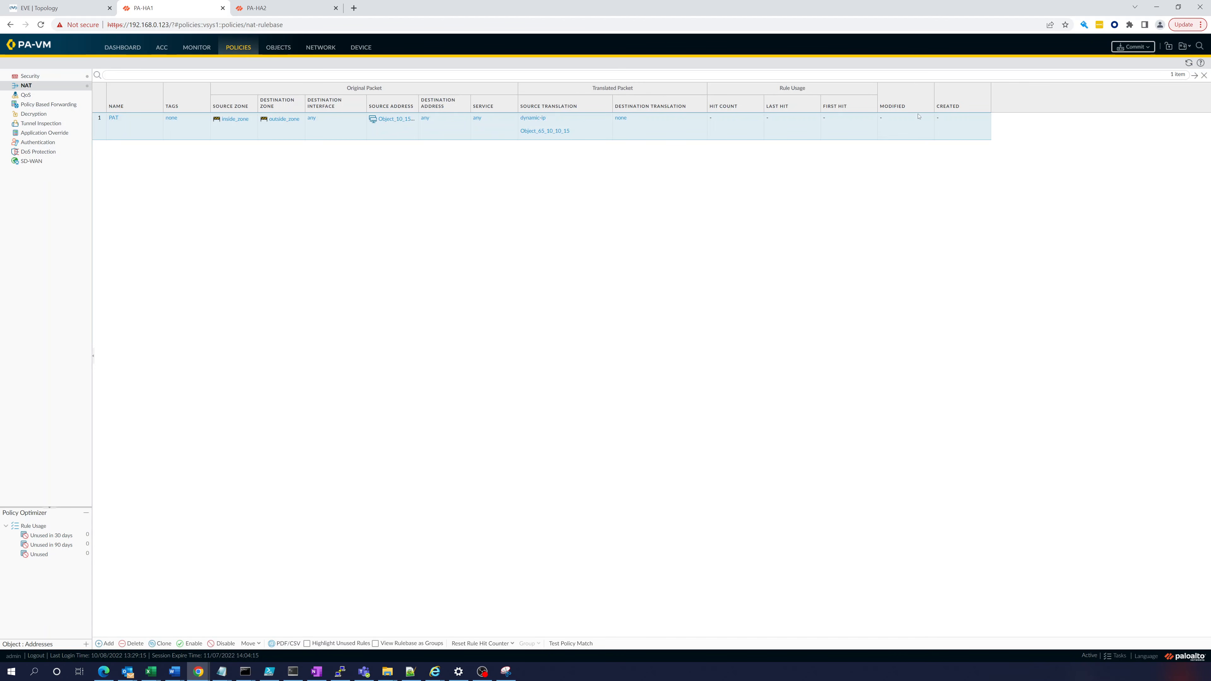
Commit all changes on the firewall and run the ping from source 10.150.254.6 to host 25.10.10.49 in the EVE topology's PaloAlto console.
{"action": "left_click", "coordinate": [1123, 47]}
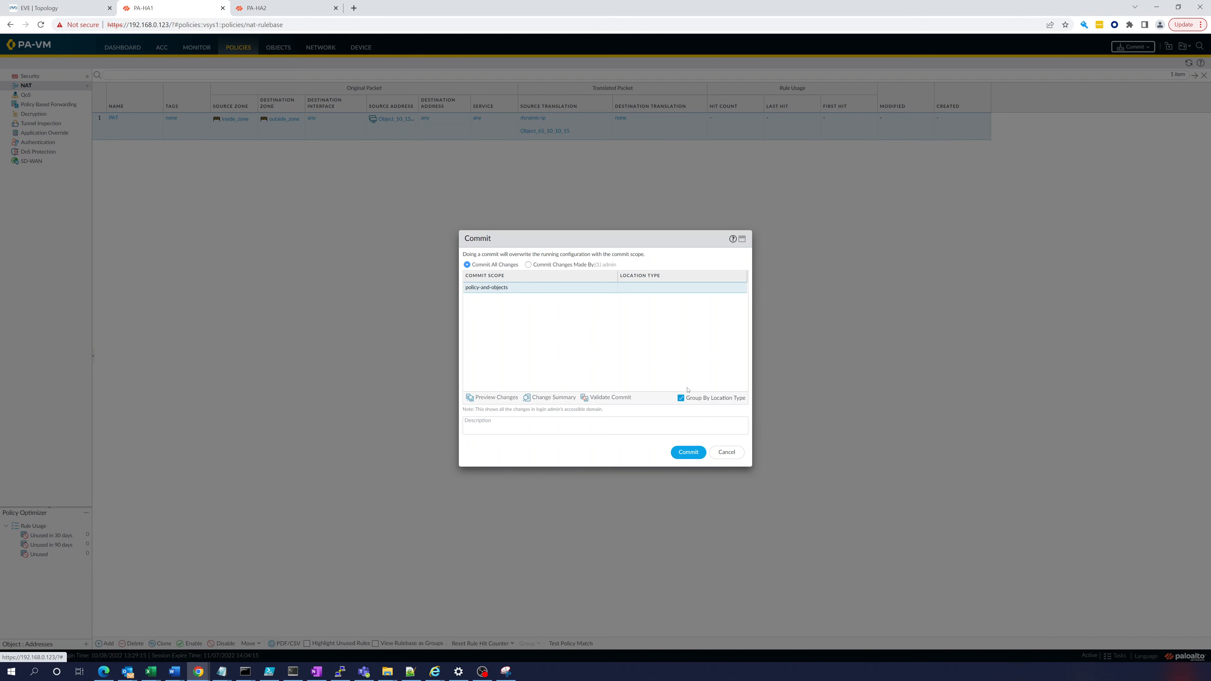
{"action": "left_click", "coordinate": [693, 456]}
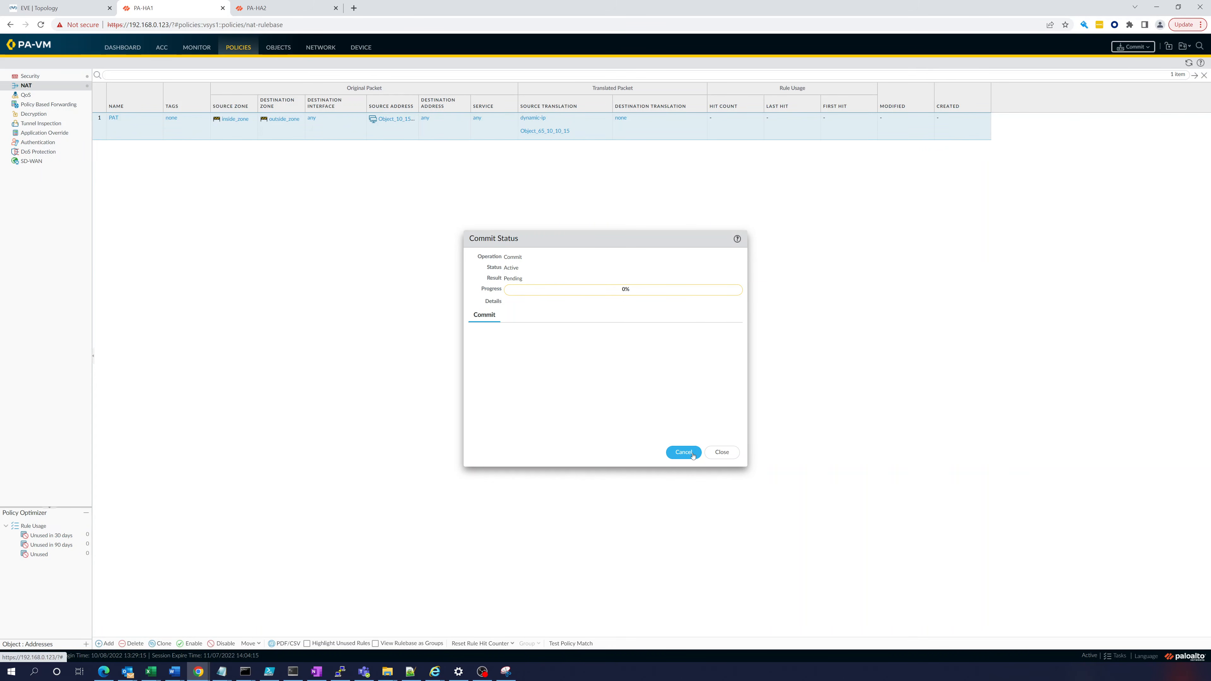
{"action": "left_click", "coordinate": [57, 8]}
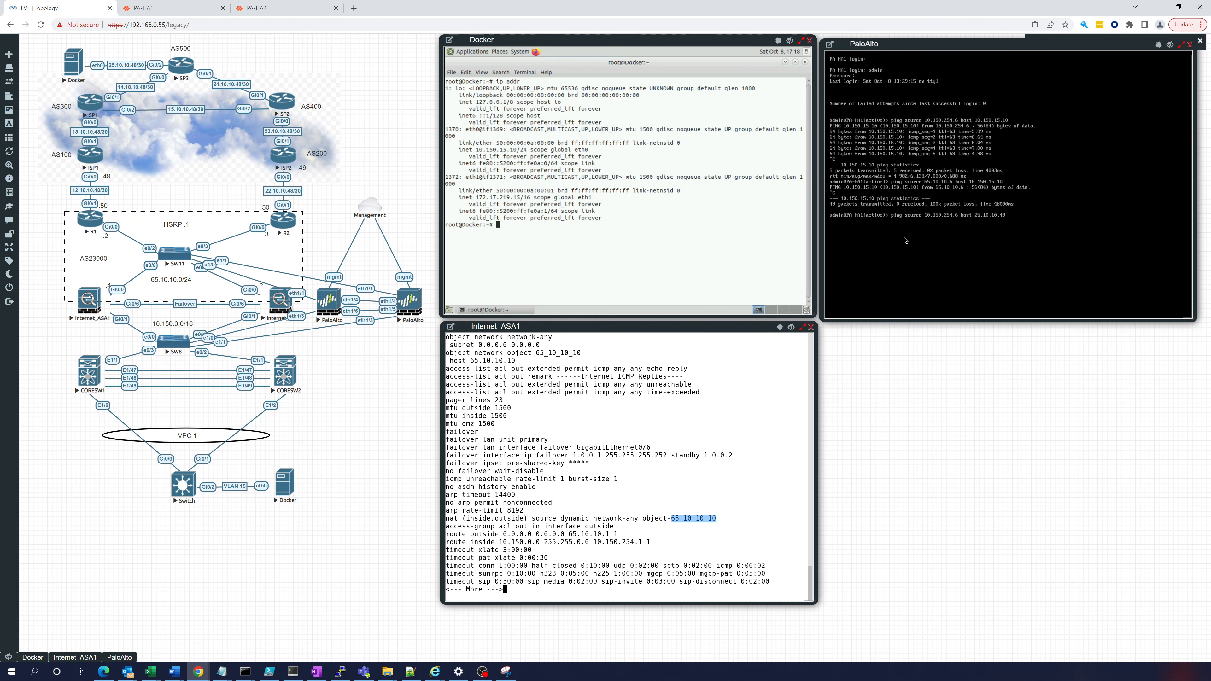
{"action": "key", "text": "Return"}
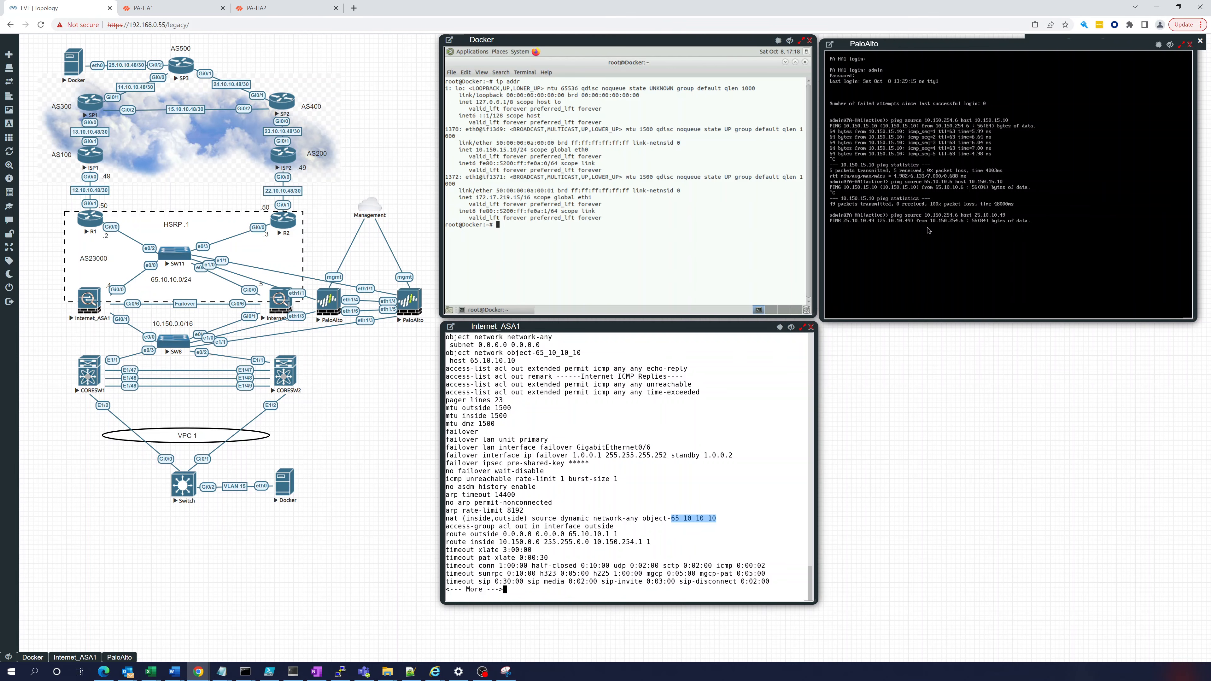
Check the commit status on PA-HA1 against the ping output in the PaloAlto console, and close the commit status.
{"action": "left_click", "coordinate": [136, 10]}
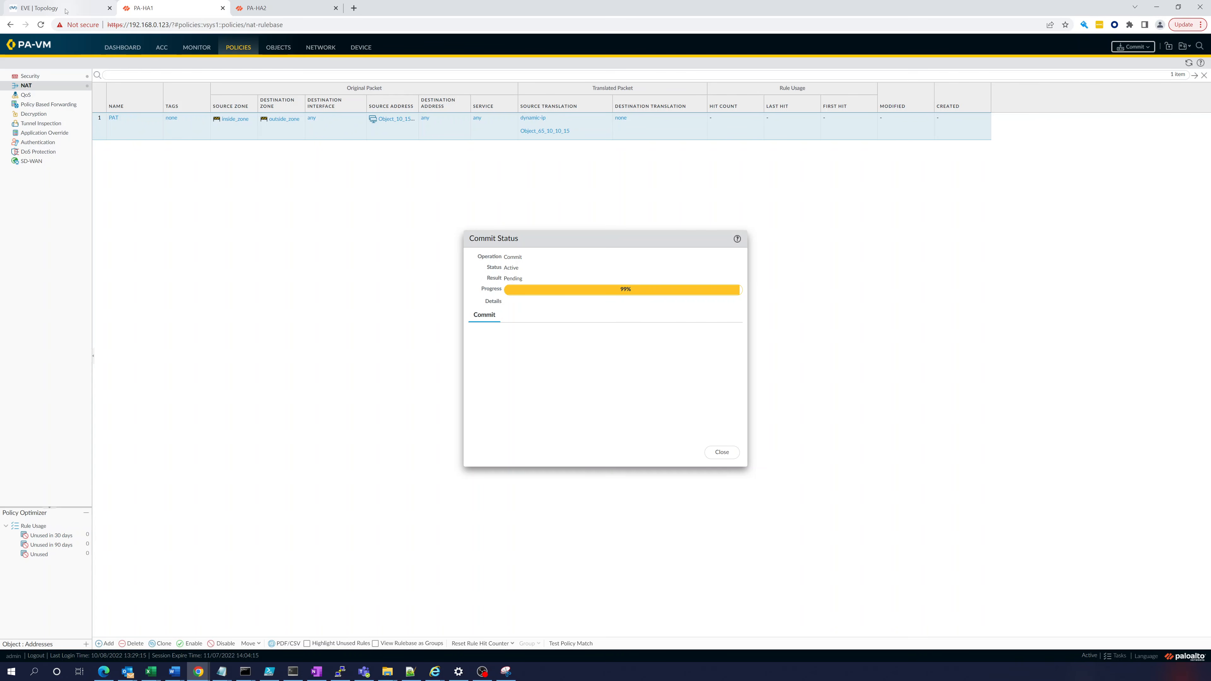
{"action": "mouse_move", "coordinate": [66, 10]}
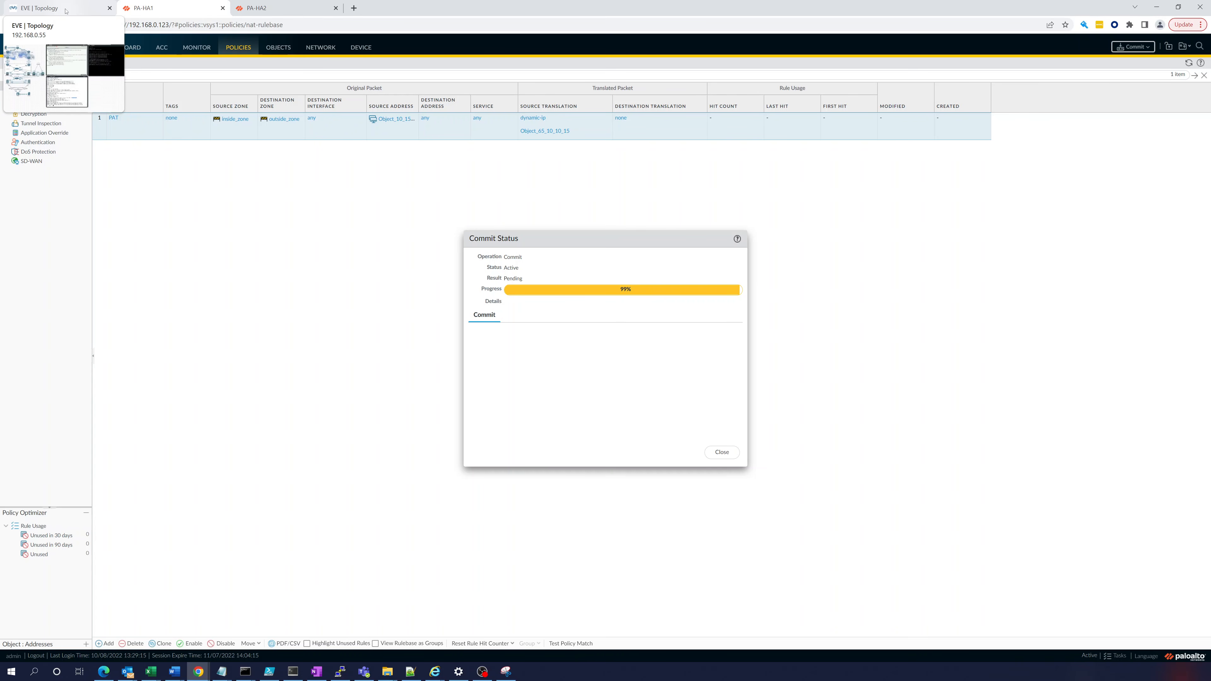
{"action": "left_click", "coordinate": [66, 10]}
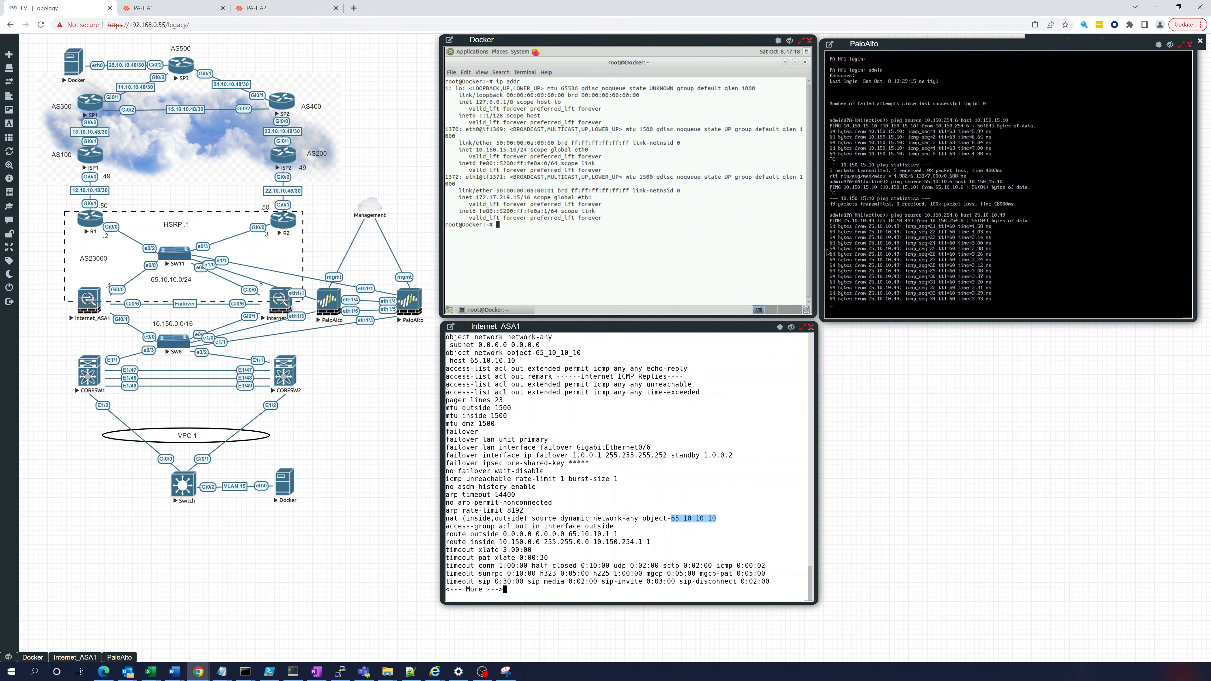
{"action": "left_click", "coordinate": [153, 8]}
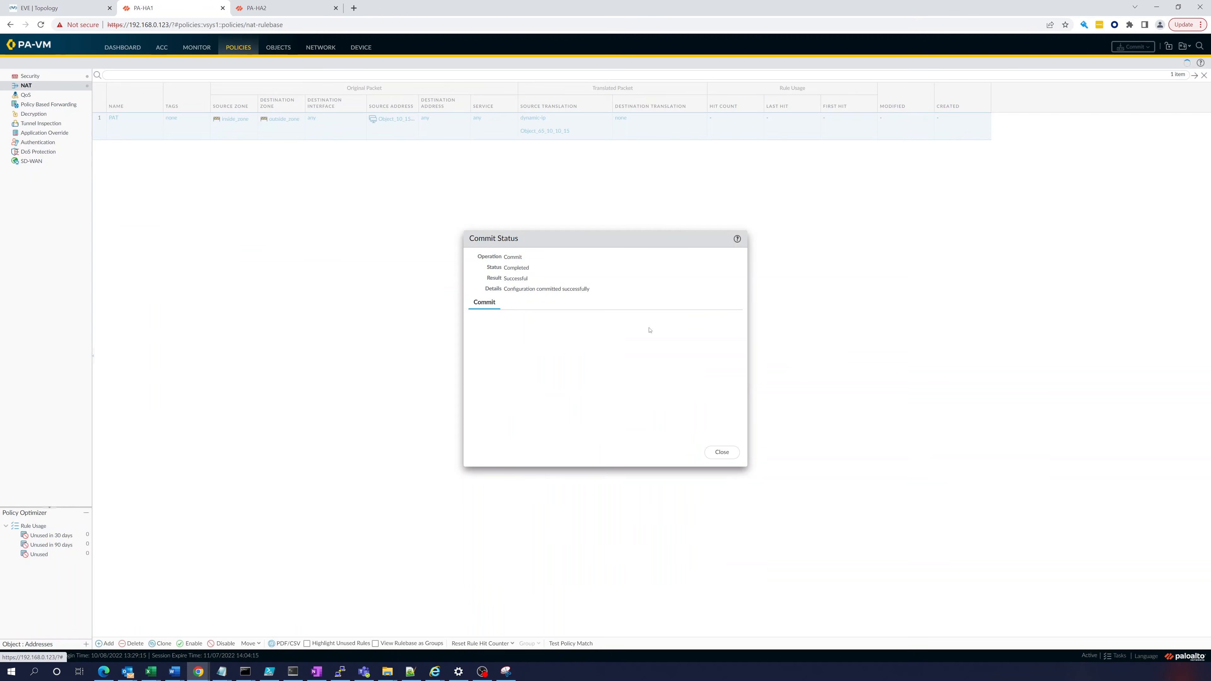
{"action": "left_click", "coordinate": [722, 452]}
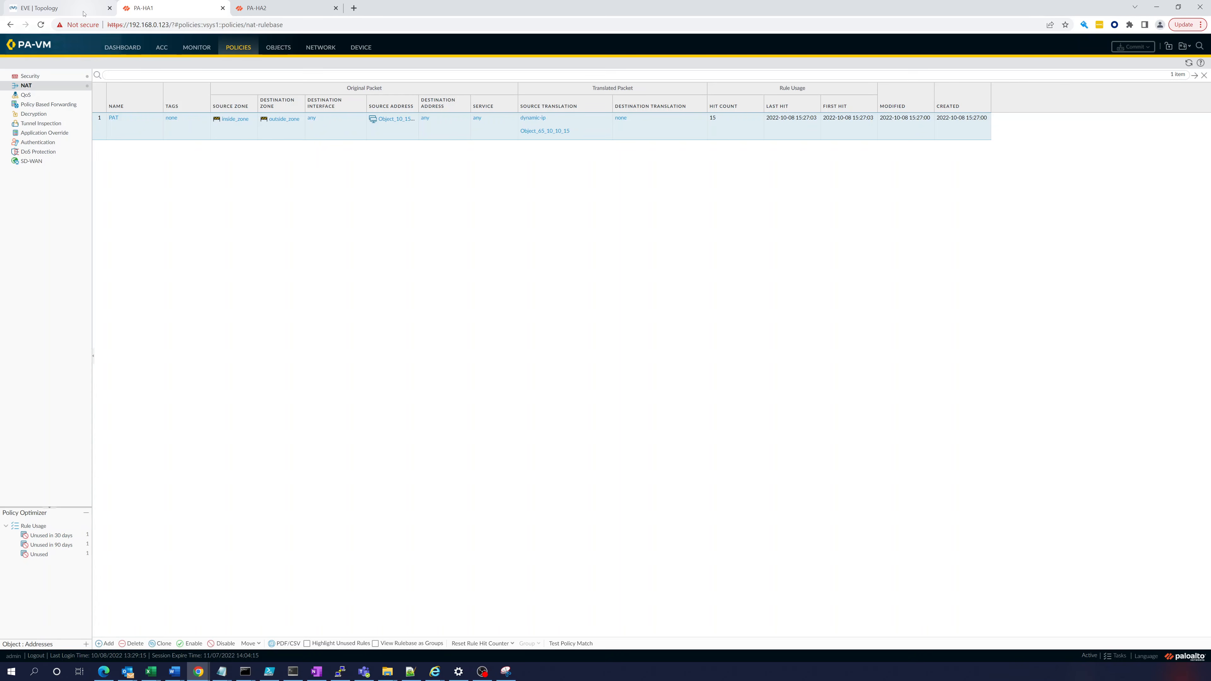
Start an Ethernet packet capture on interface eth0 of the Docker node beside AS500 in the EVE topology.
{"action": "left_click", "coordinate": [40, 9]}
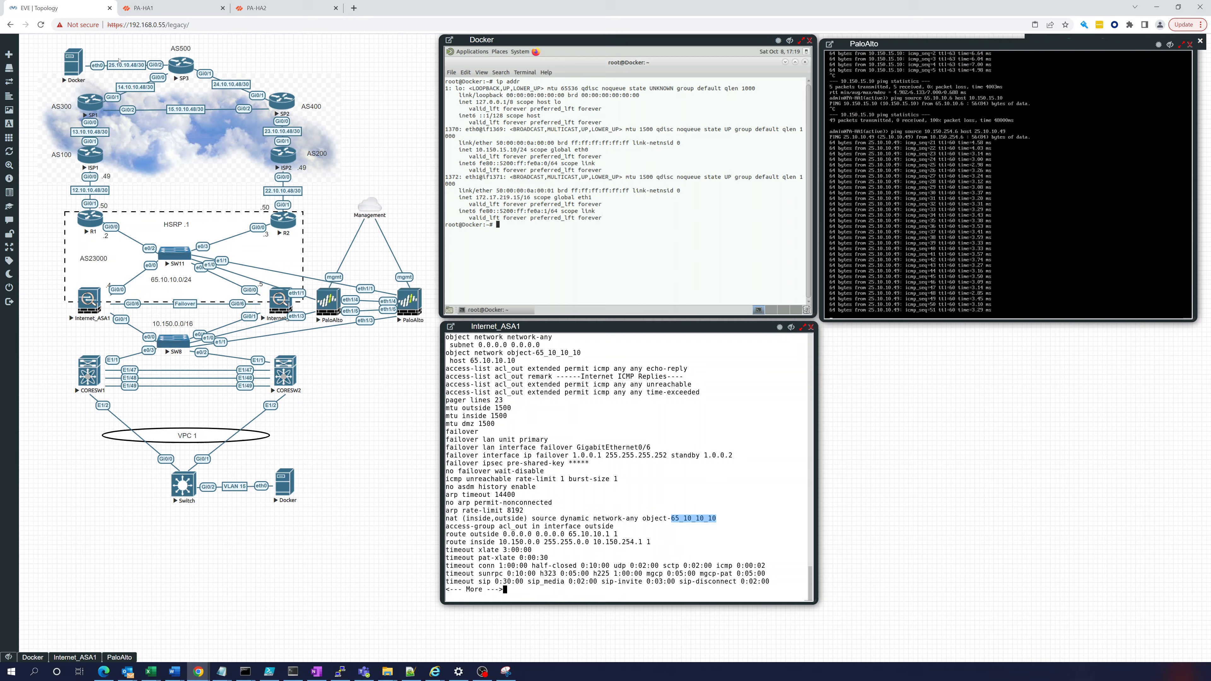
{"action": "right_click", "coordinate": [75, 64]}
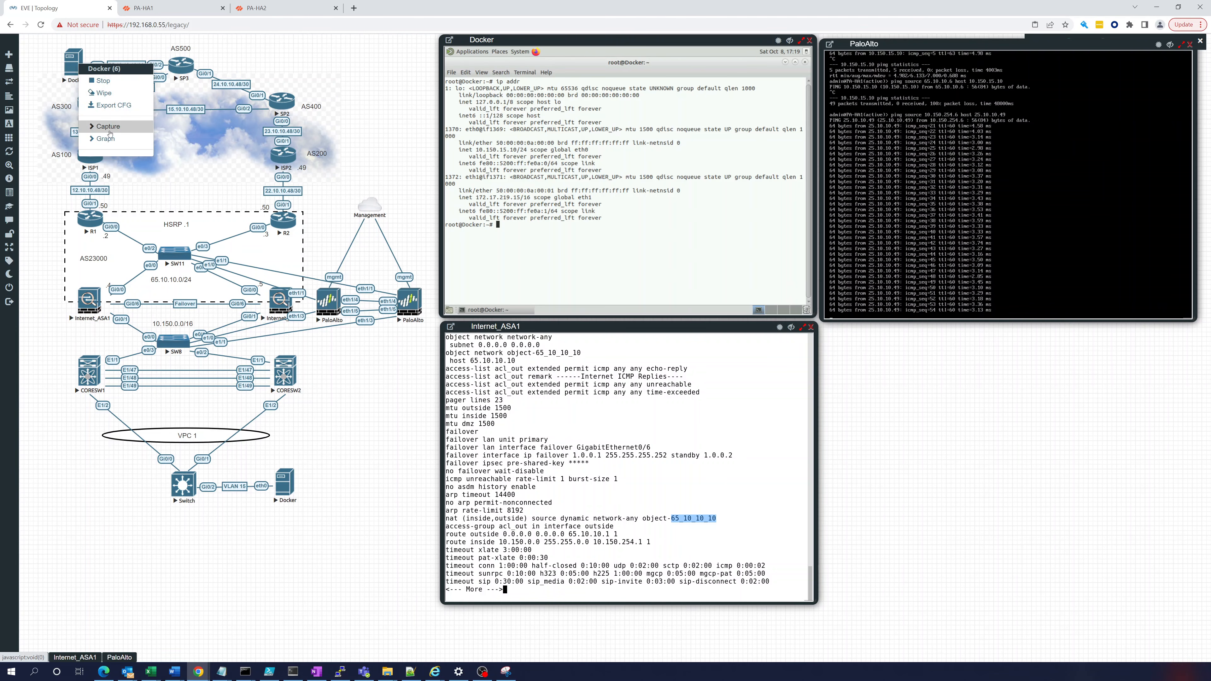
{"action": "left_click", "coordinate": [126, 128]}
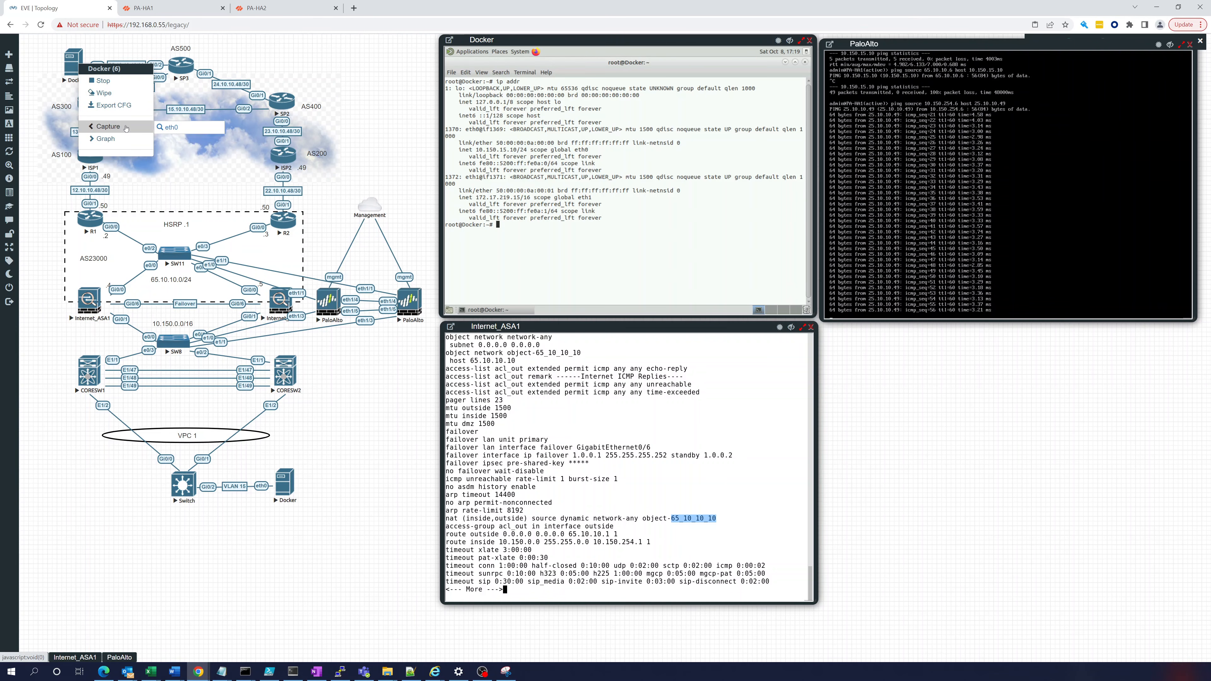
{"action": "left_click", "coordinate": [171, 128]}
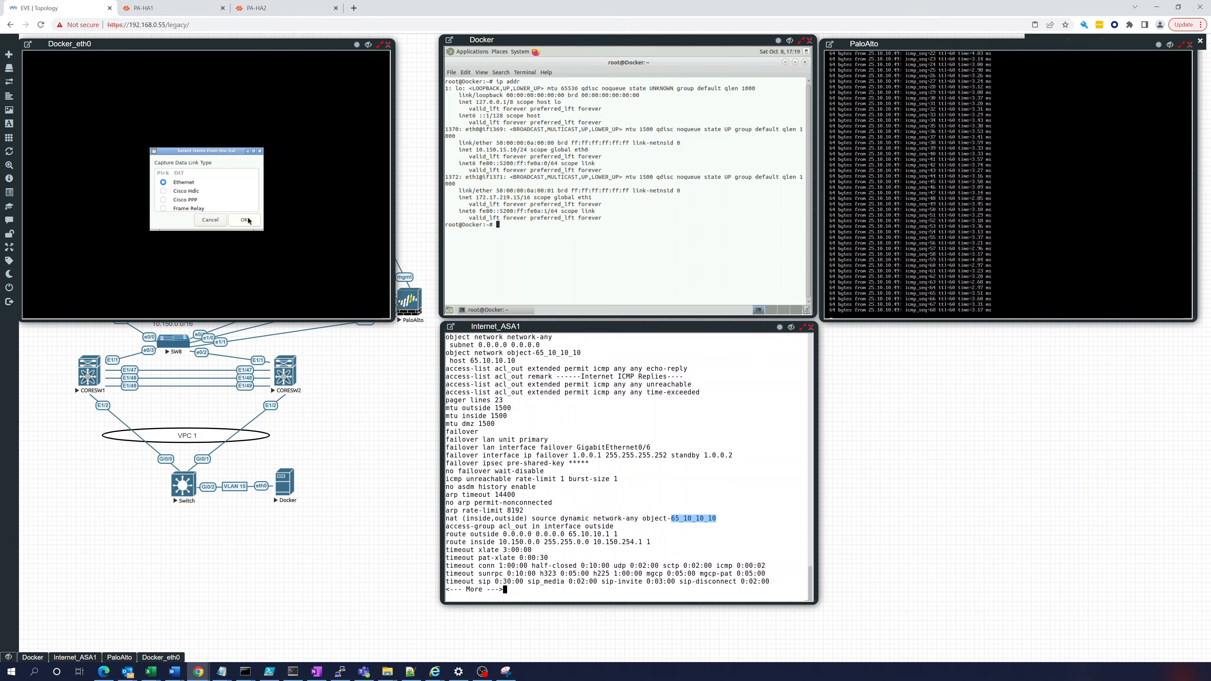
{"action": "left_click", "coordinate": [248, 220]}
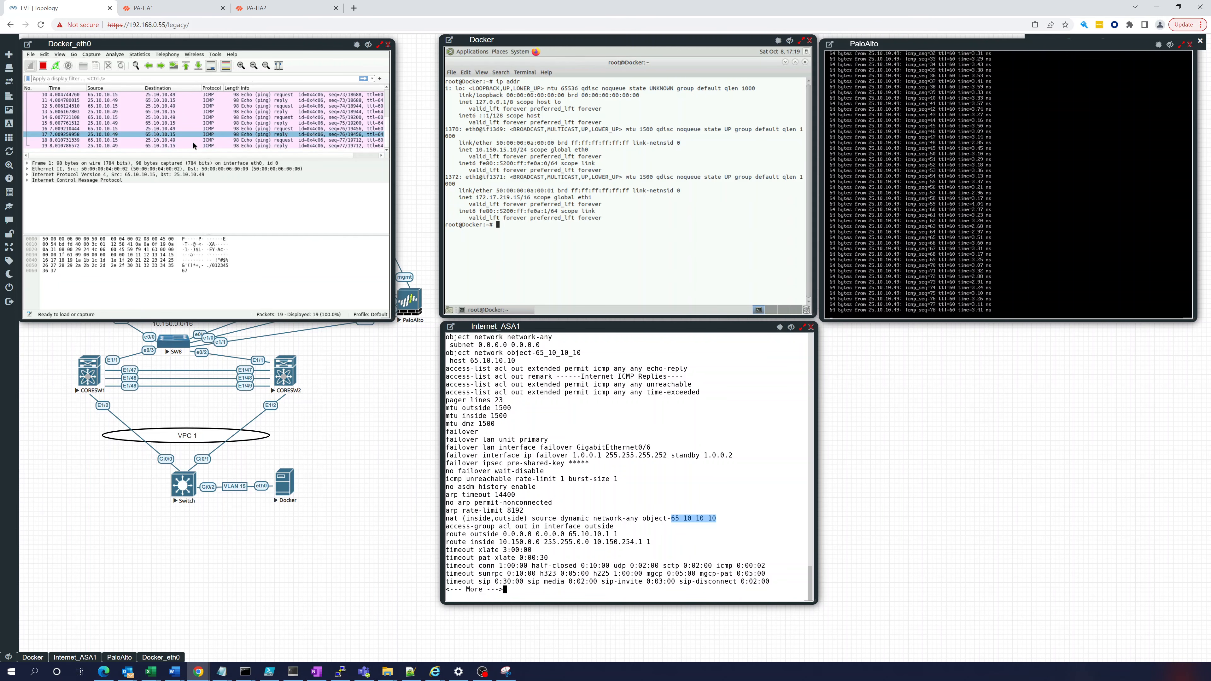
Stop the packet capture on Docker eth0 and close its capture window.
{"action": "left_click", "coordinate": [43, 66]}
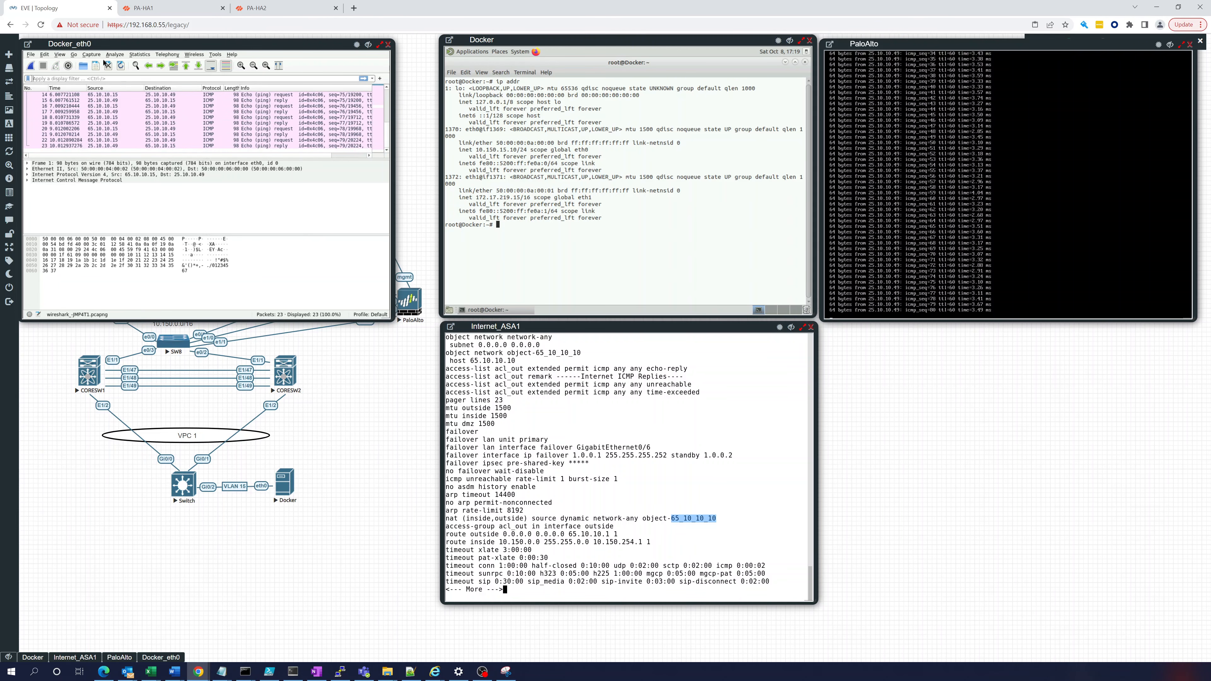
{"action": "left_click", "coordinate": [389, 44]}
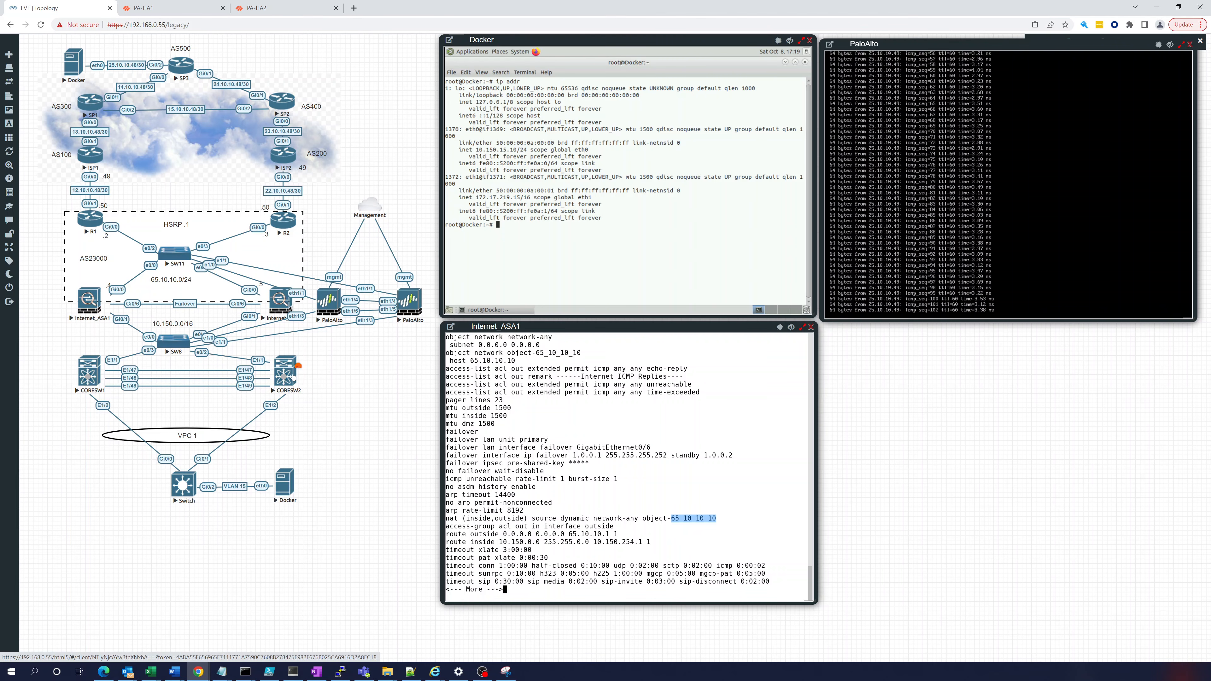
{"action": "mouse_move", "coordinate": [119, 658]}
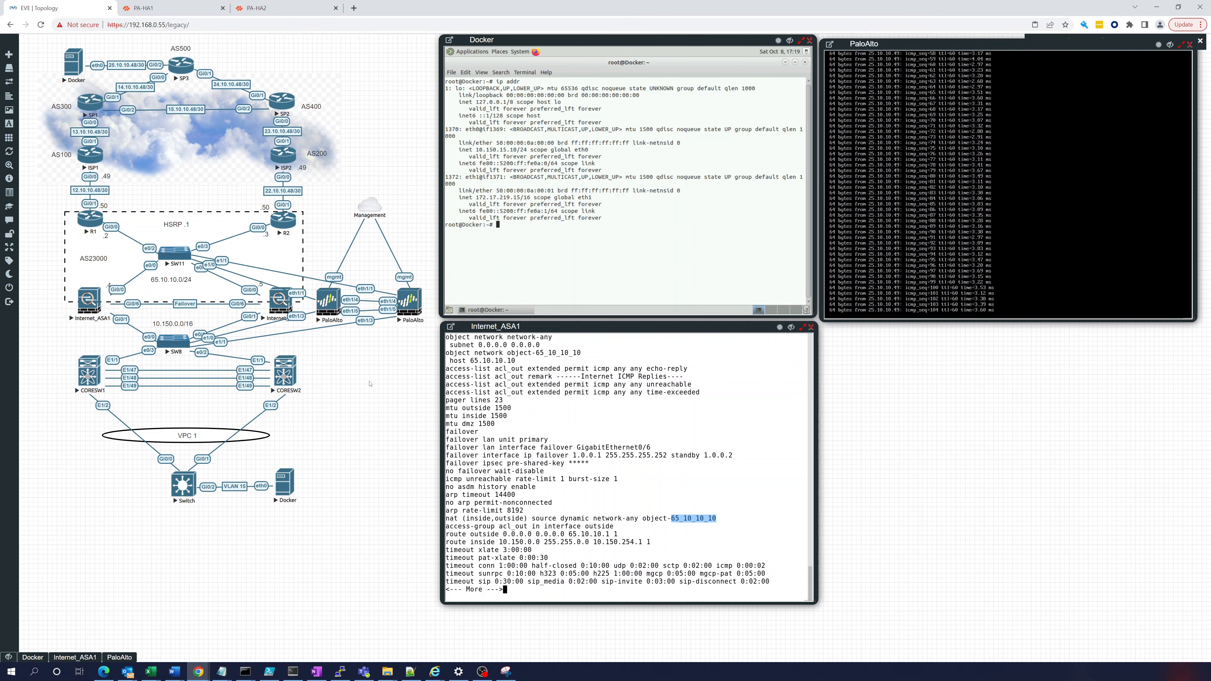